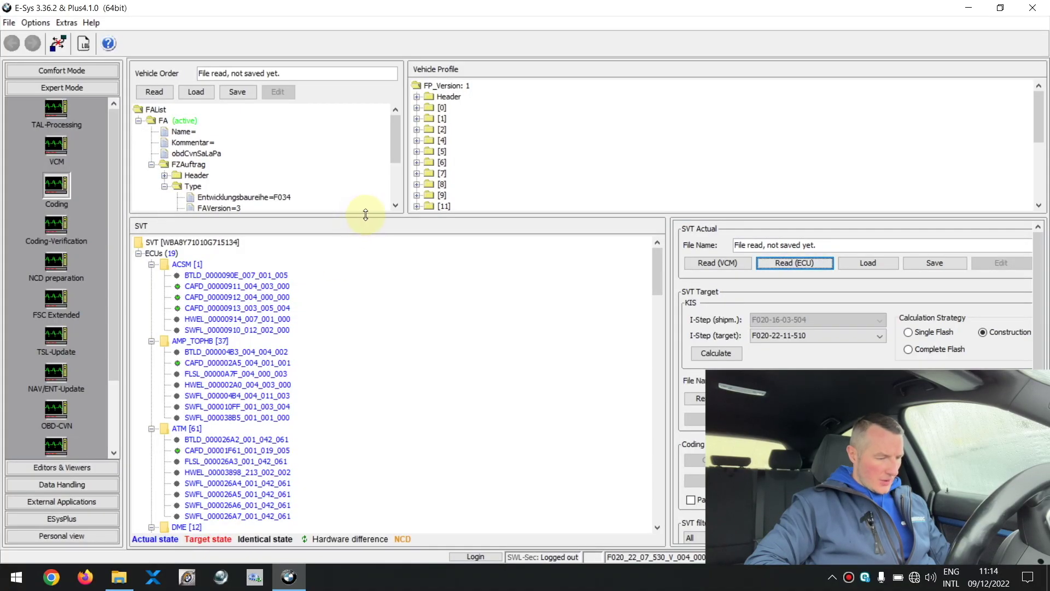
Step: Enlarge the ECU tree pane, then collapse and re-expand the ECU list
drag(358, 217, 366, 182)
right_click(171, 220)
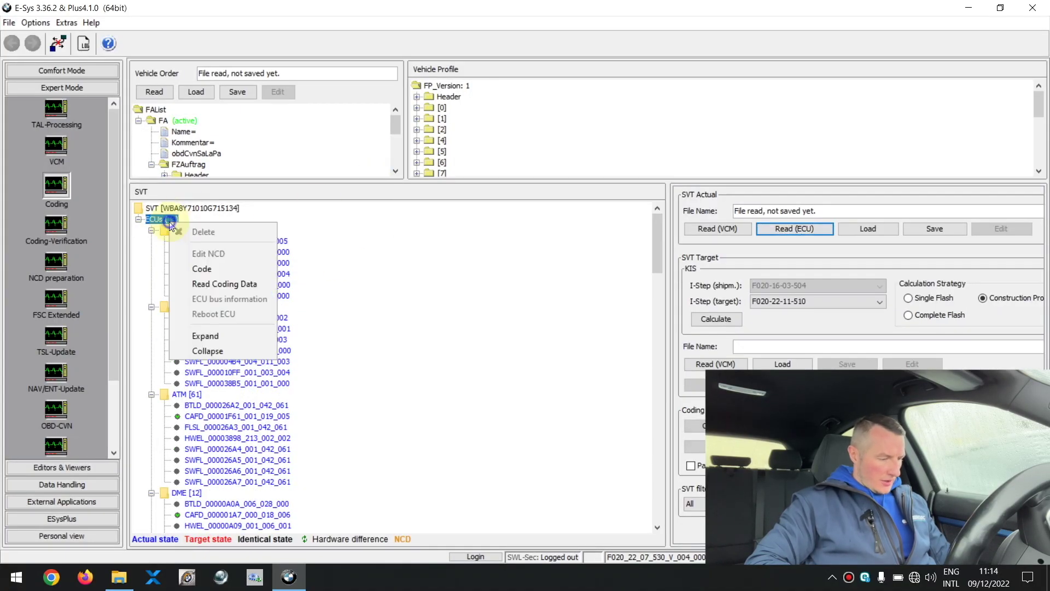
click(202, 349)
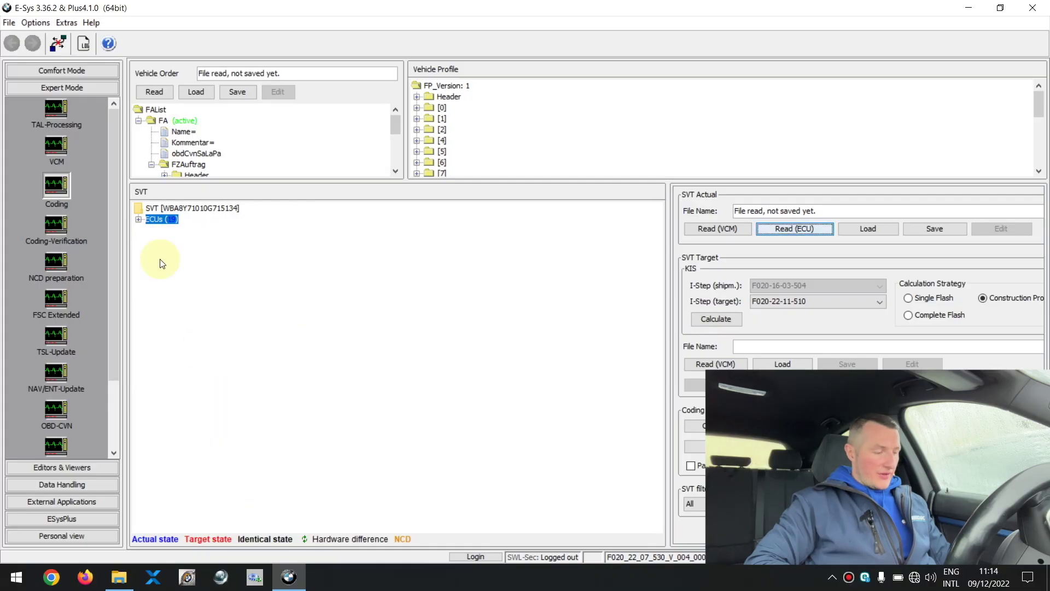
click(139, 219)
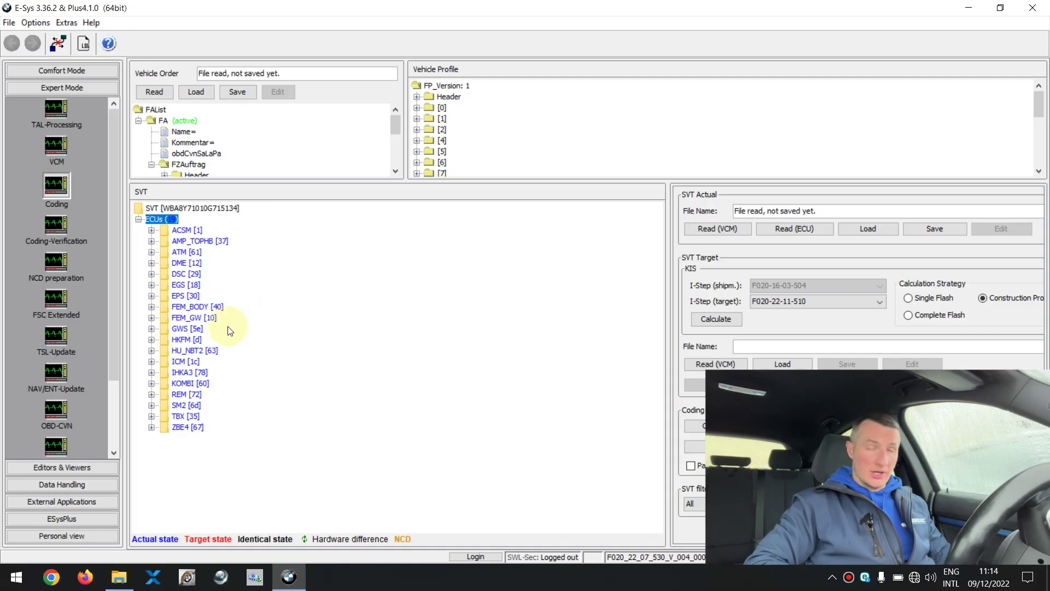
Step: Read the coding data of FEM_BODY's CAFD entry and dismiss the report
click(152, 307)
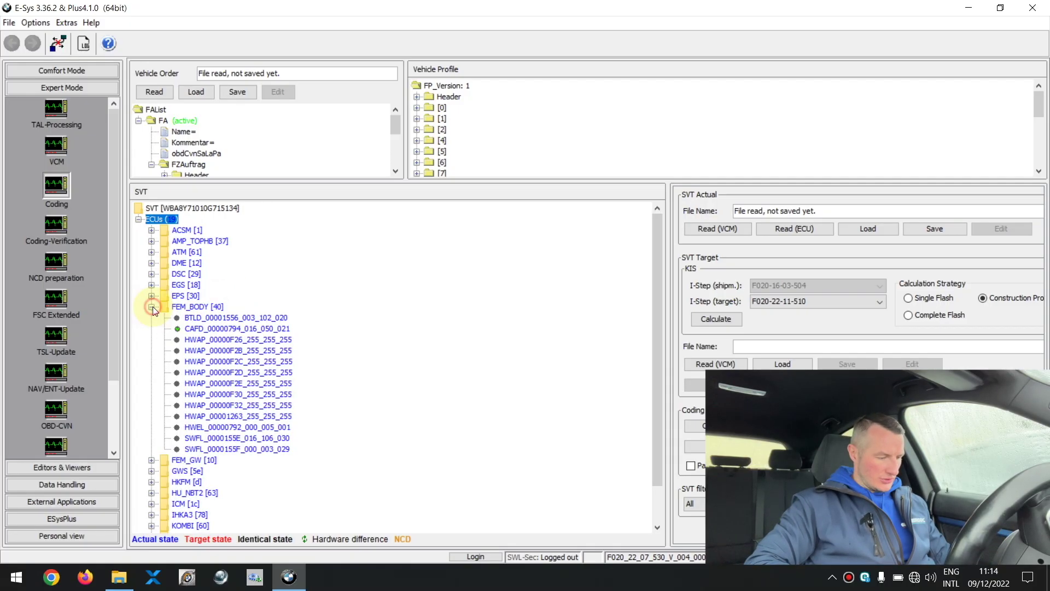
right_click(200, 331)
mouse_move(232, 341)
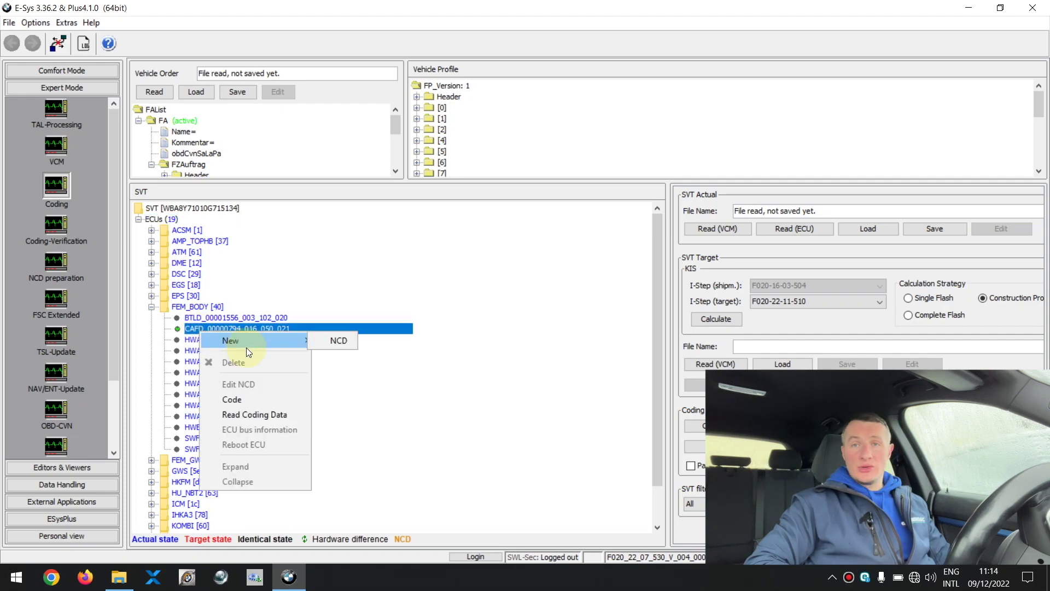
click(254, 415)
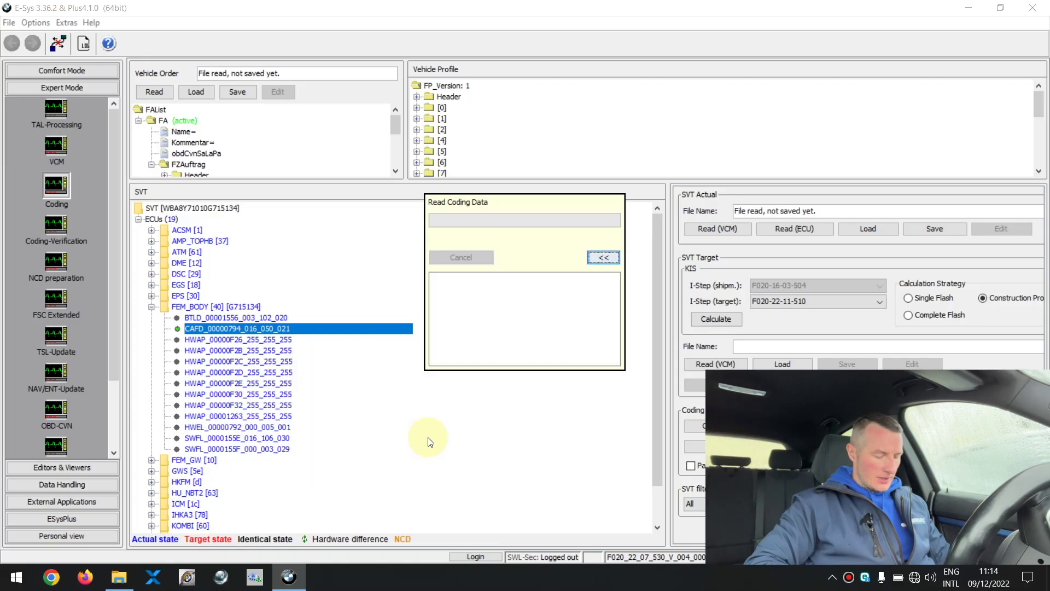
click(622, 439)
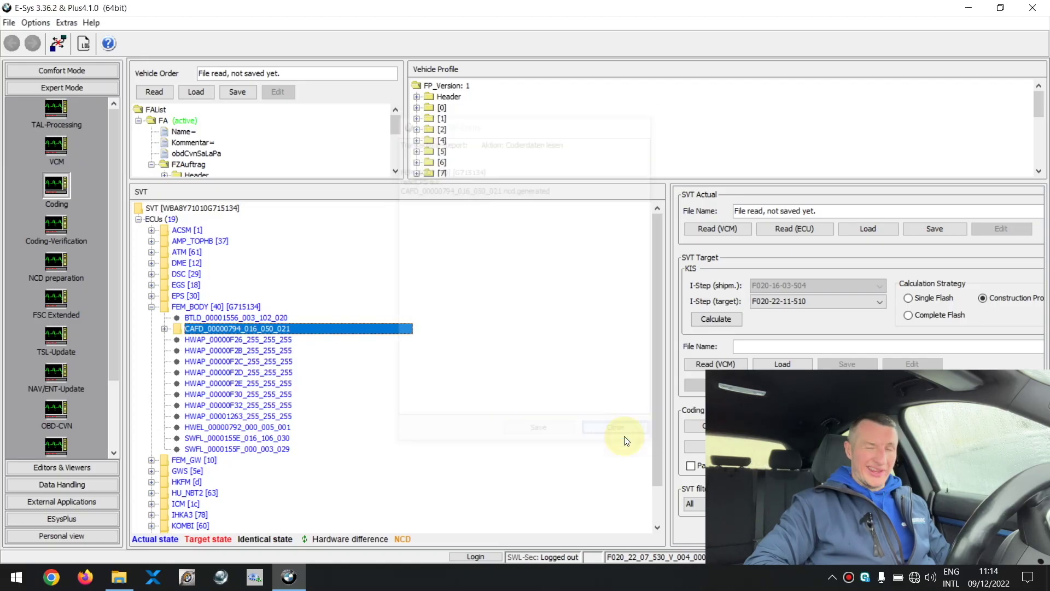
Step: Open Downloads > v.4.38.11_PSdZData_Lite > CAF in File Explorer
click(120, 578)
click(55, 175)
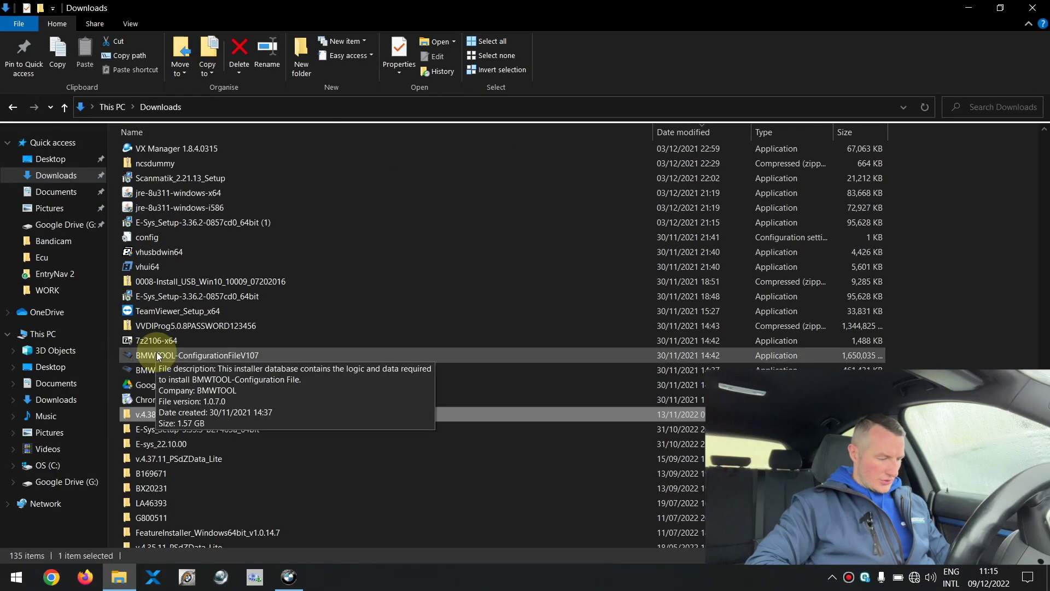
double_click(144, 414)
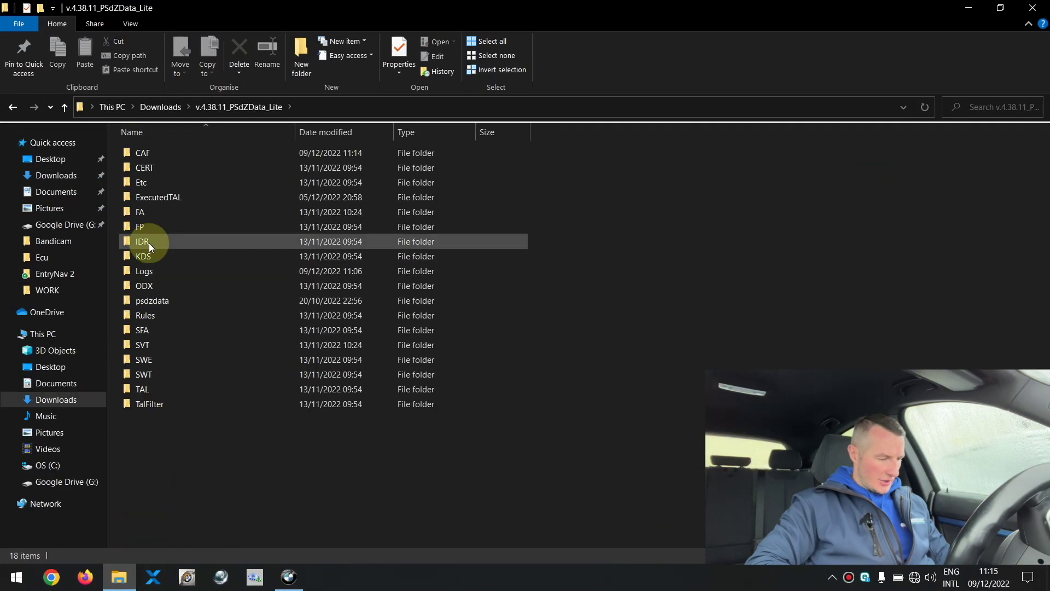
double_click(142, 155)
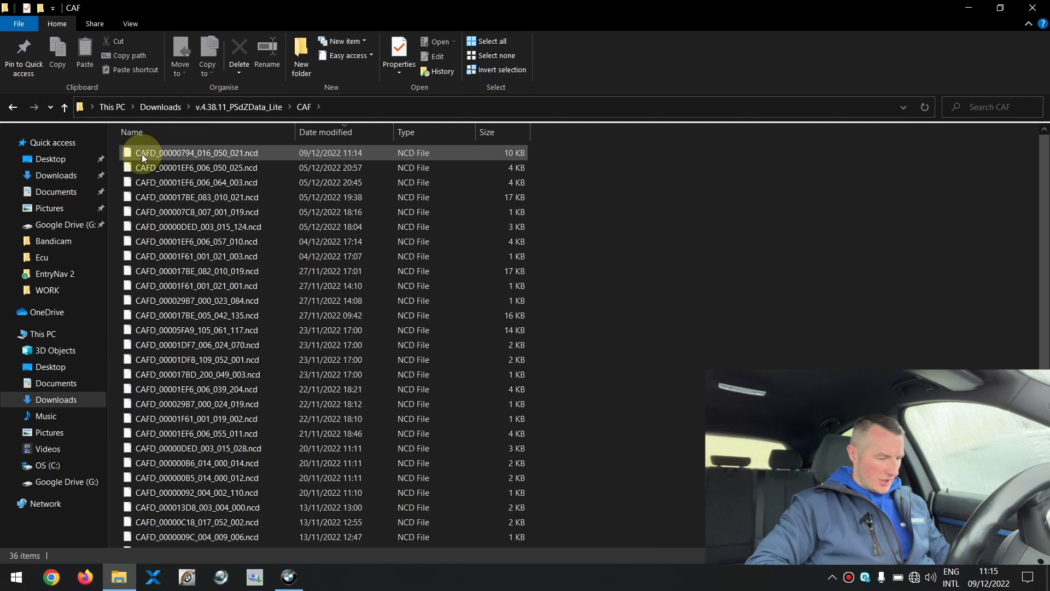
Step: Sort by date and copy the newest CAFD_00000794_016_050_021.ncd to the desktop
click(319, 135)
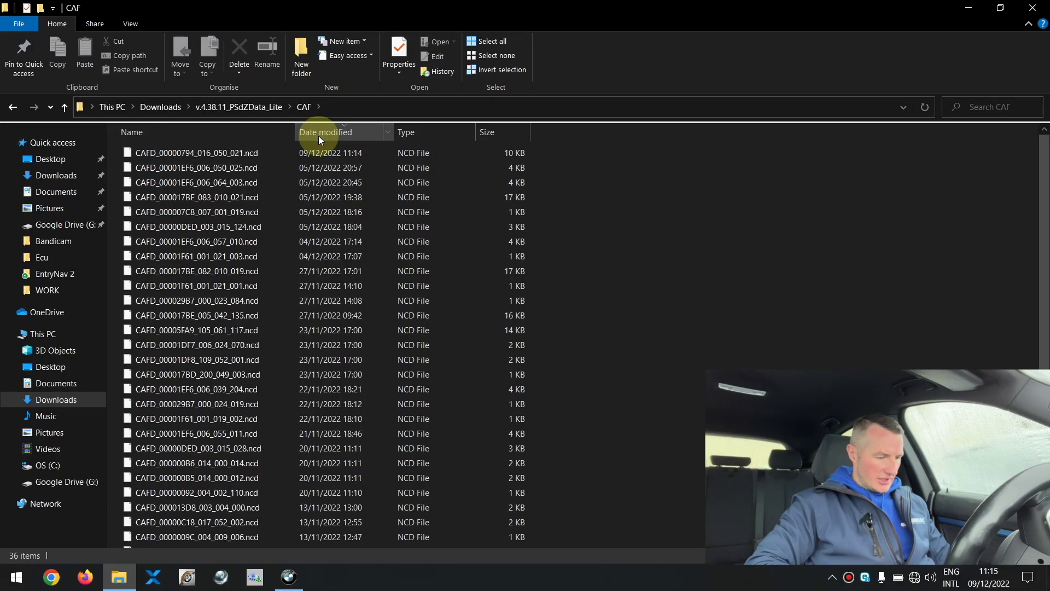
click(256, 153)
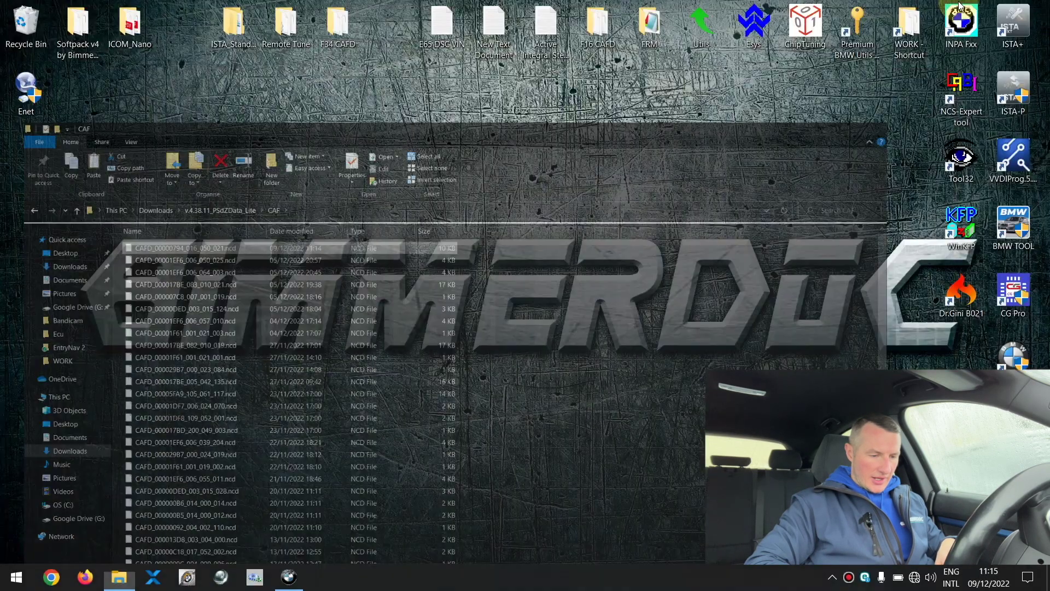
key(super+d)
key(ctrl+v)
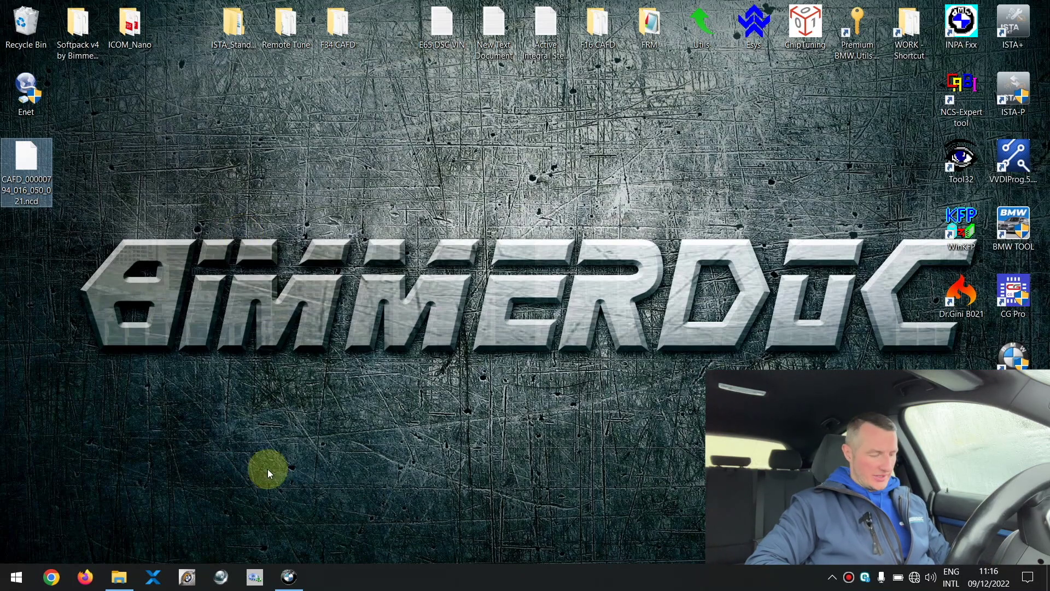
click(288, 574)
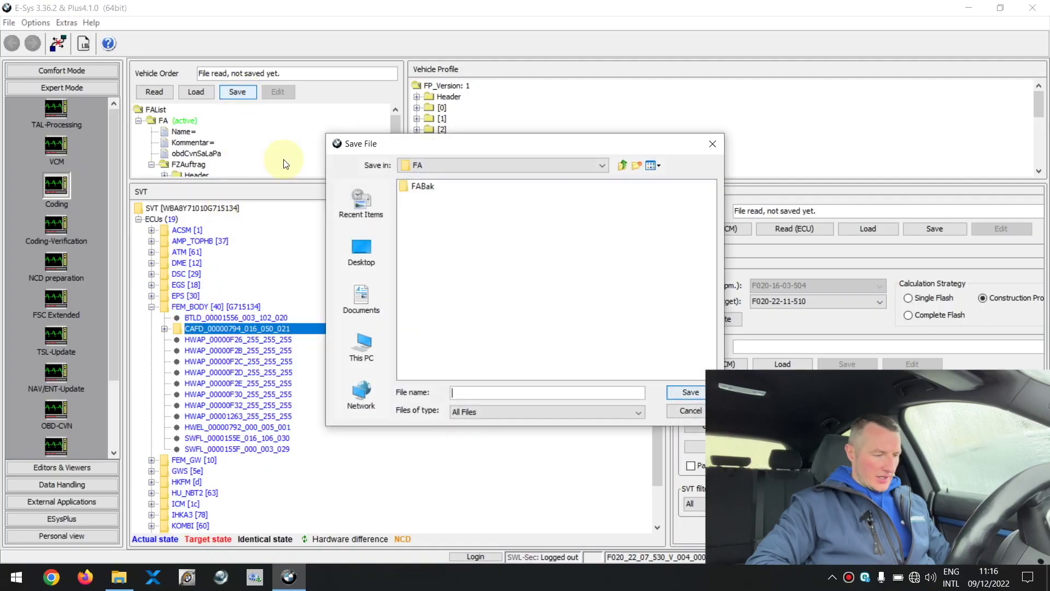
Step: Save the vehicle order to the desktop as F34 FA.xml and view it in the editor
click(358, 250)
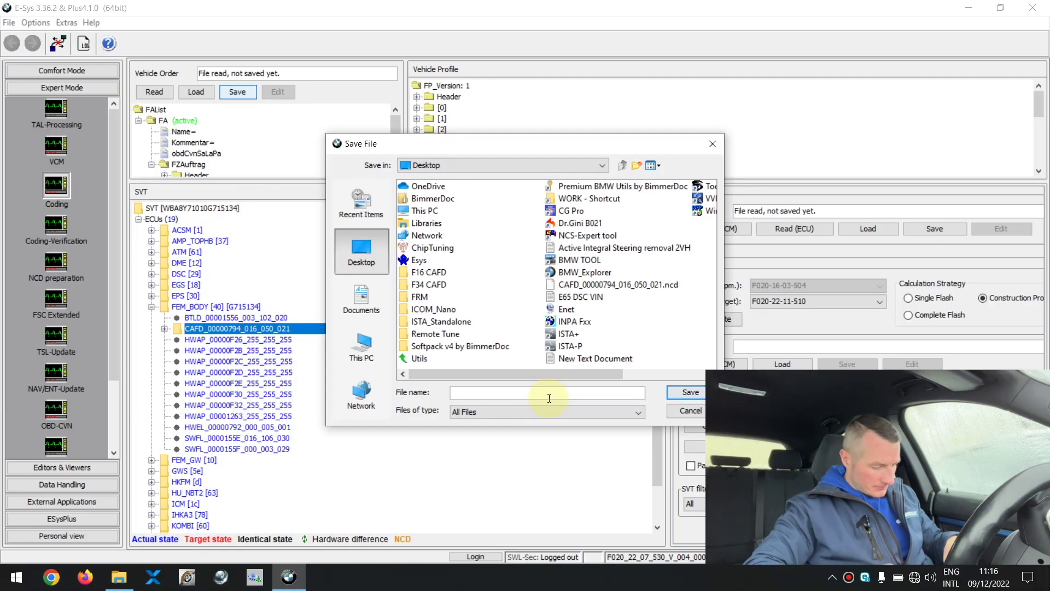
text(F34 FA)
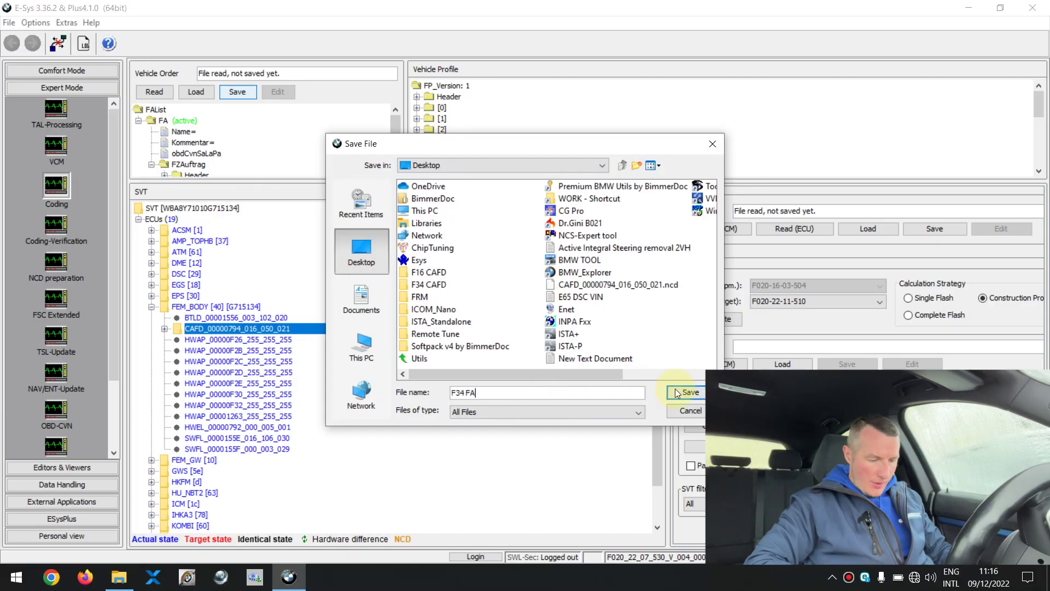
click(688, 393)
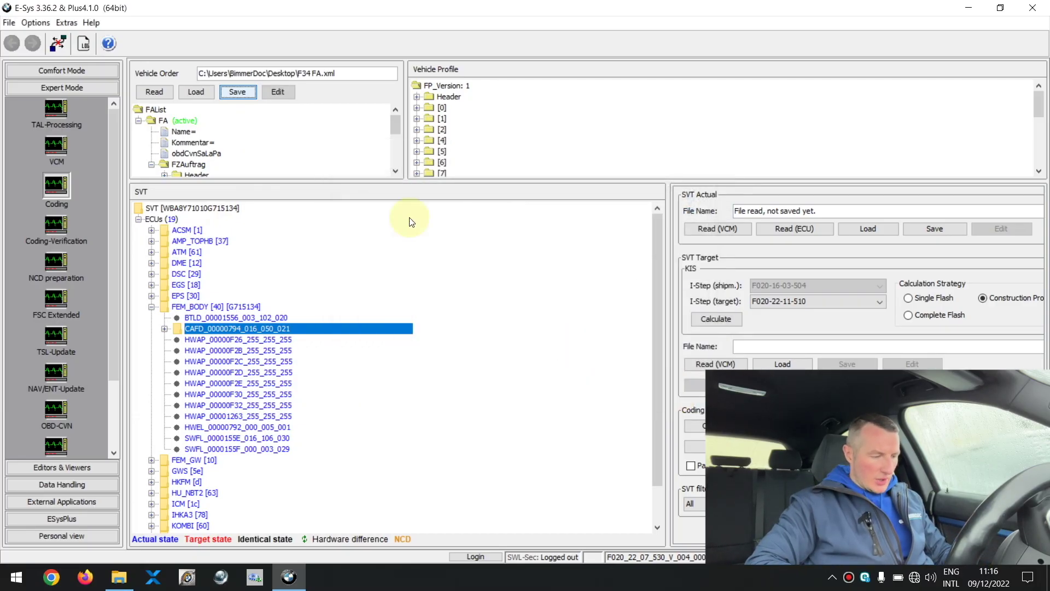
click(278, 91)
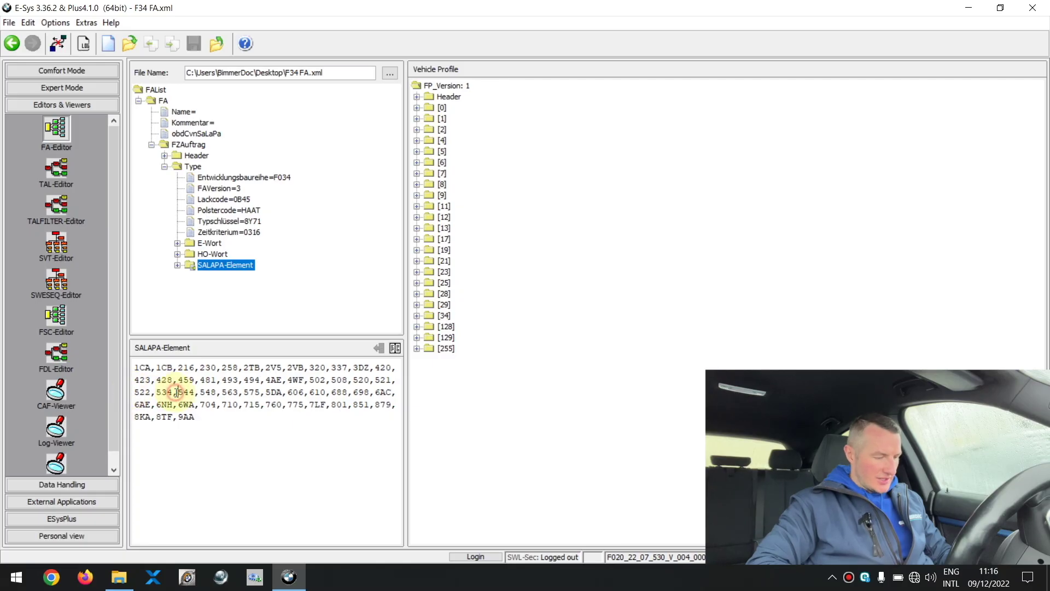
Step: Code FEM_BODY on the car, close the 0-error report, and re-read the ECU list
click(12, 44)
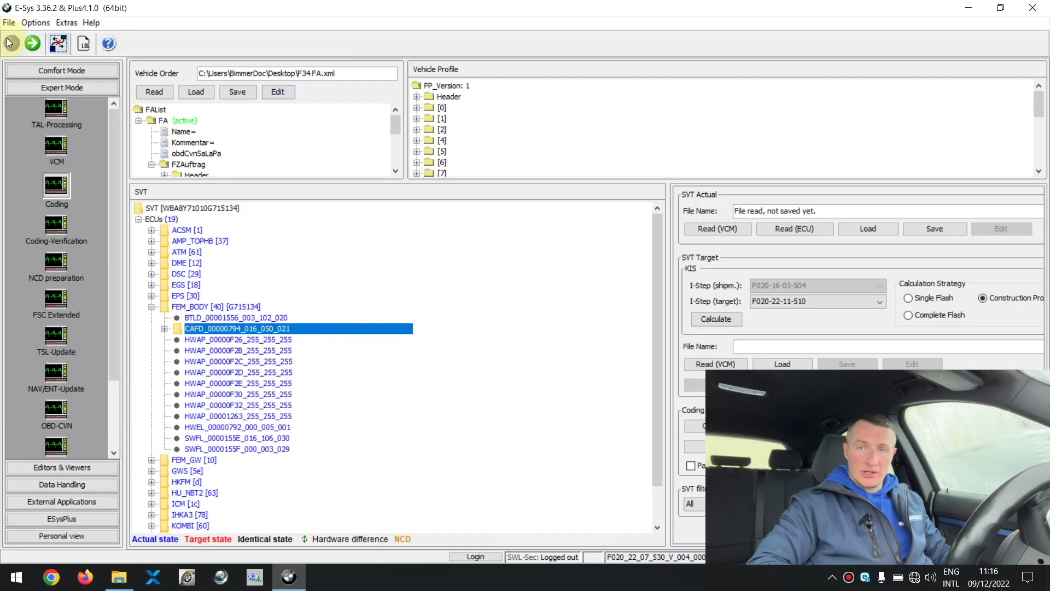
click(189, 310)
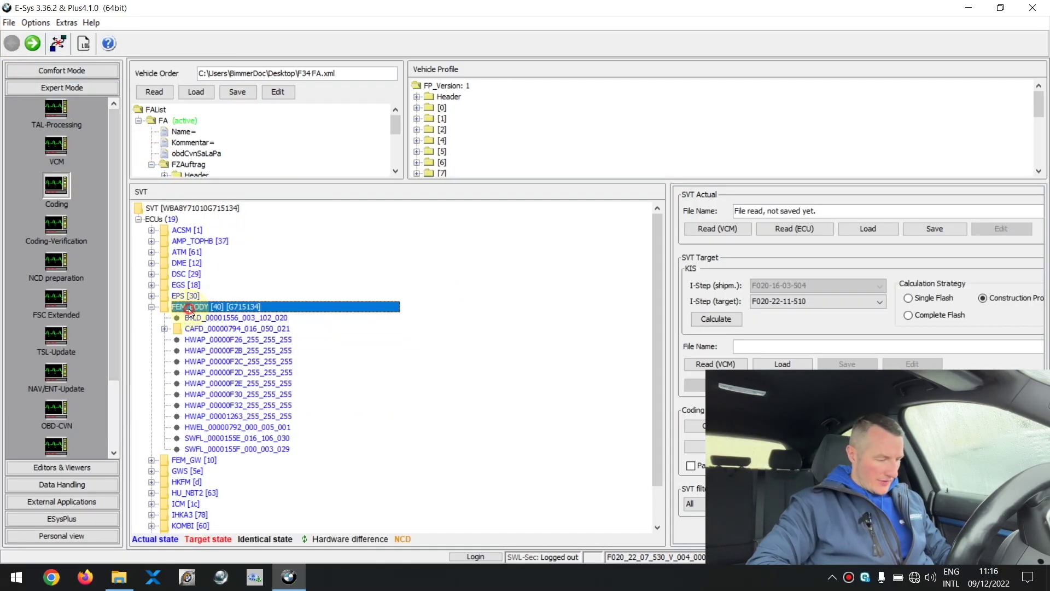
right_click(189, 310)
click(215, 356)
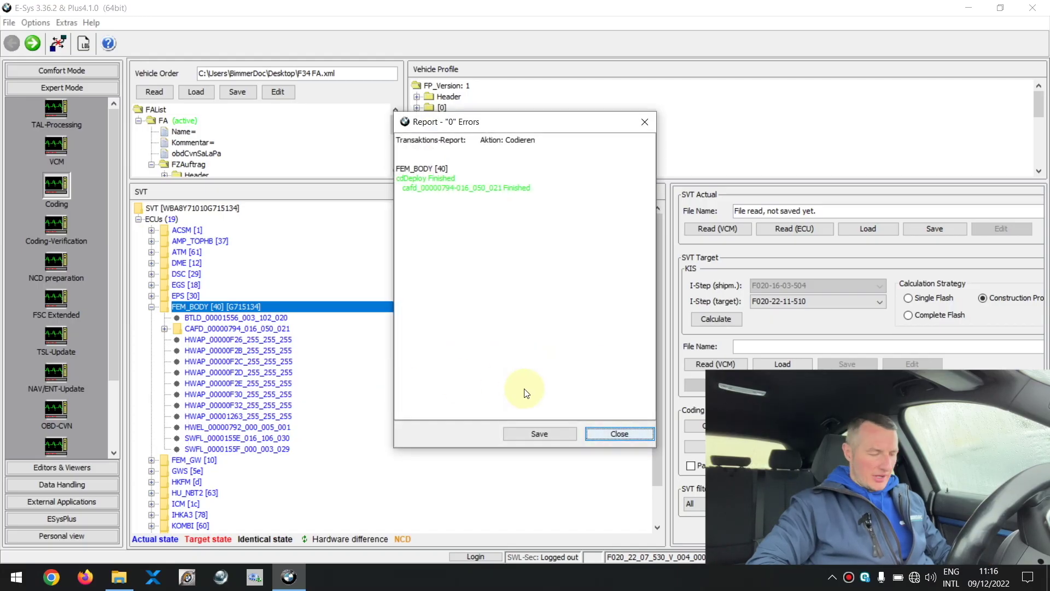
click(614, 435)
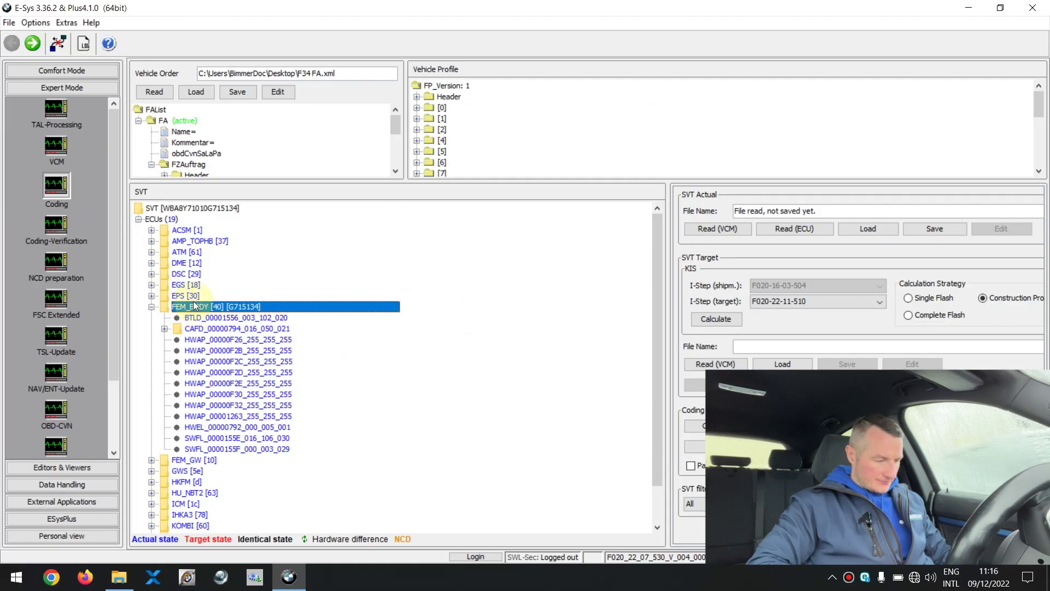
click(795, 225)
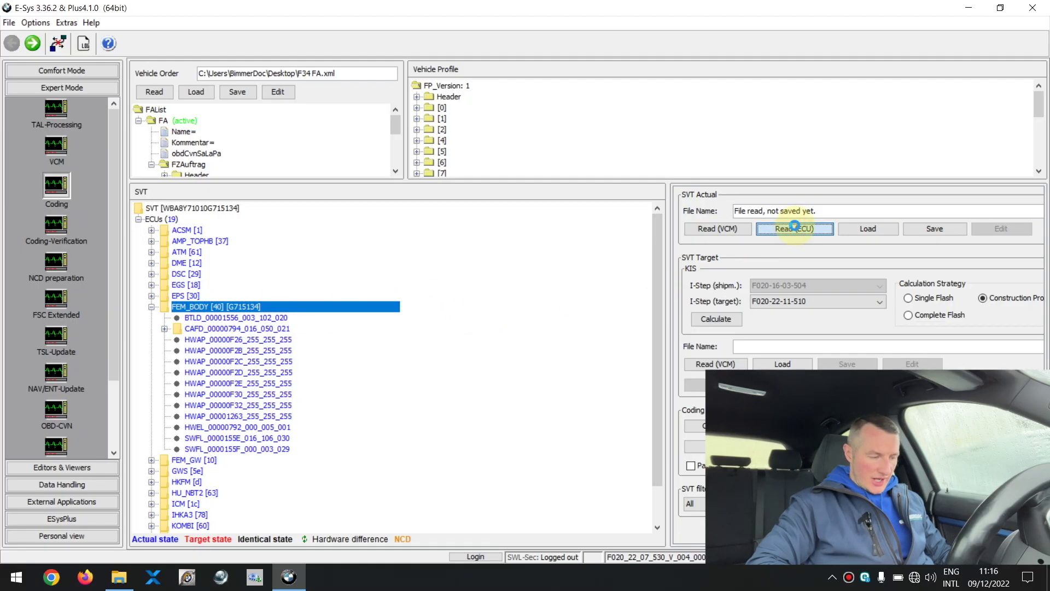
Step: Re-read FEM_BODY's CAFD coding data after the recode and close the report
right_click(174, 225)
click(206, 344)
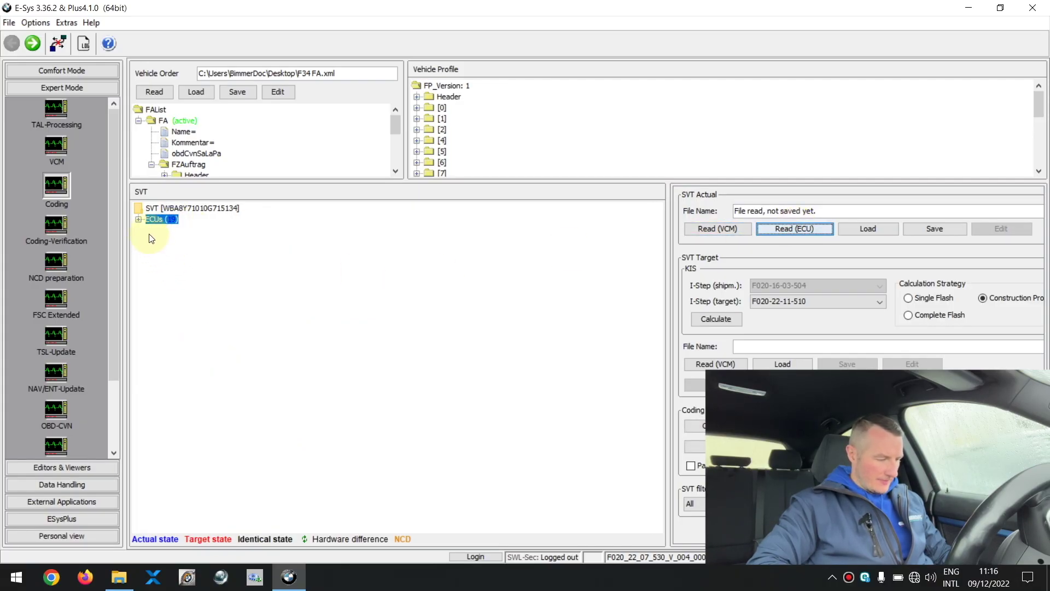
click(138, 220)
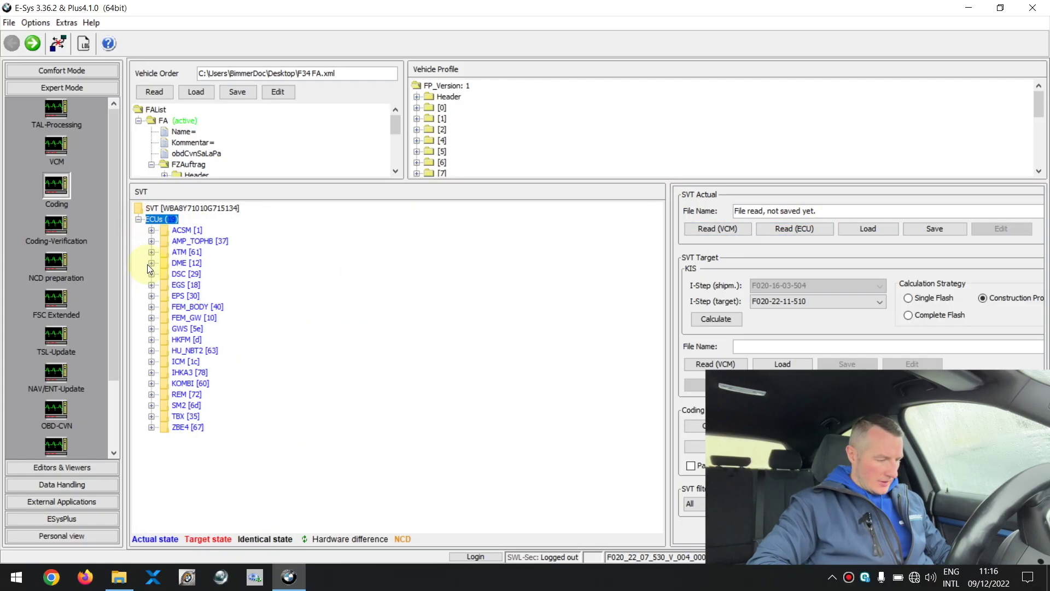
click(152, 307)
right_click(193, 331)
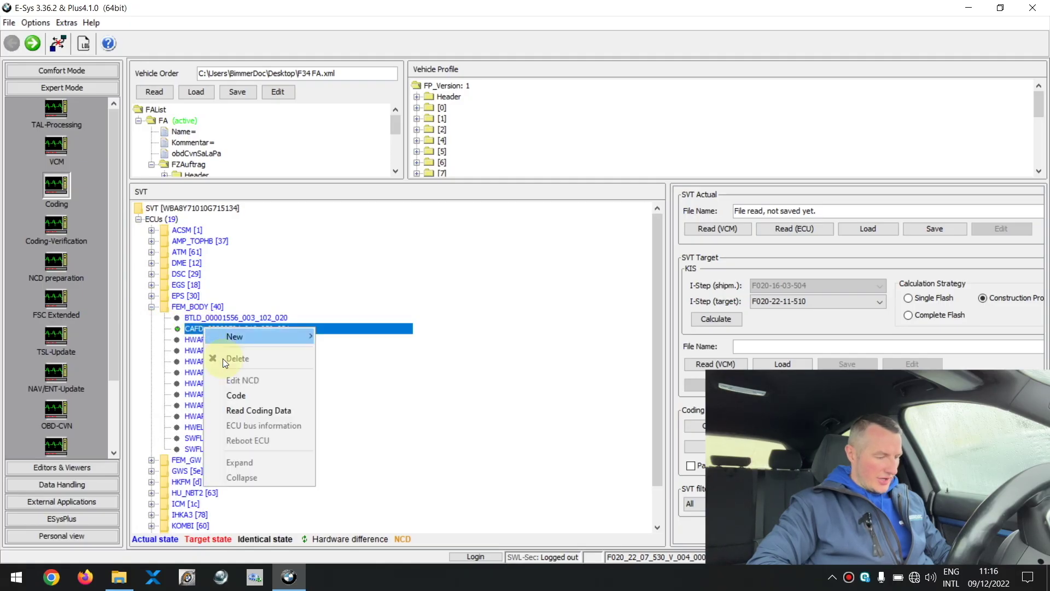
click(260, 414)
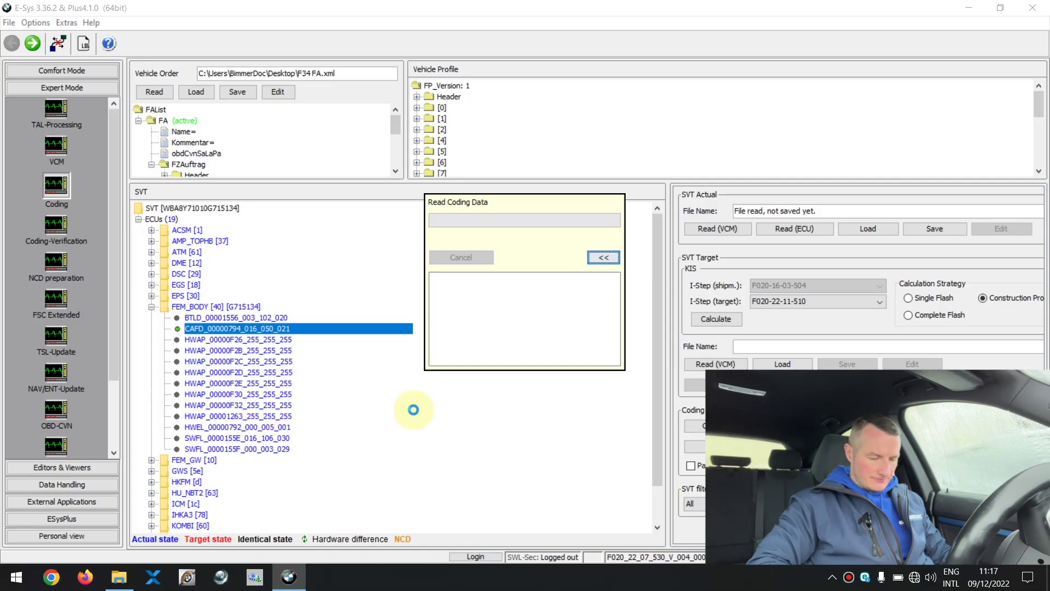
click(599, 435)
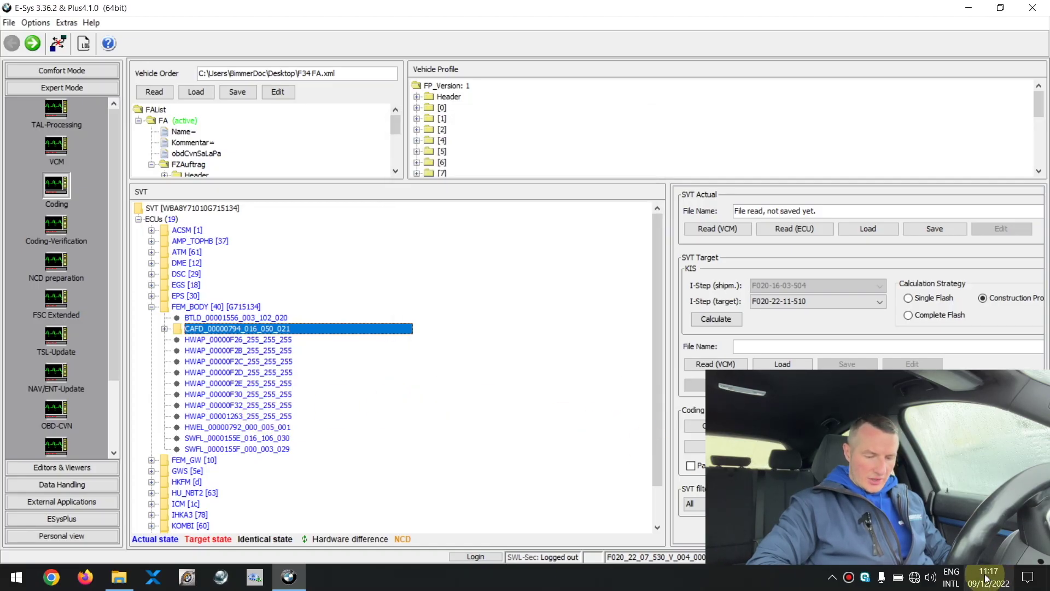
click(288, 578)
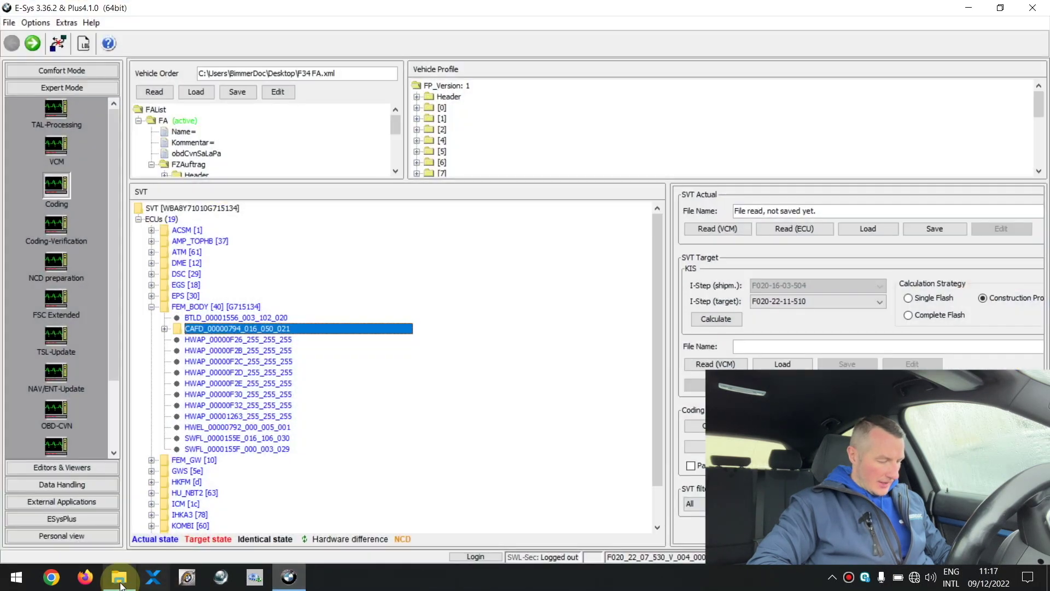
Step: With the CAFD coding file copied, create a new folder on the desktop
click(121, 581)
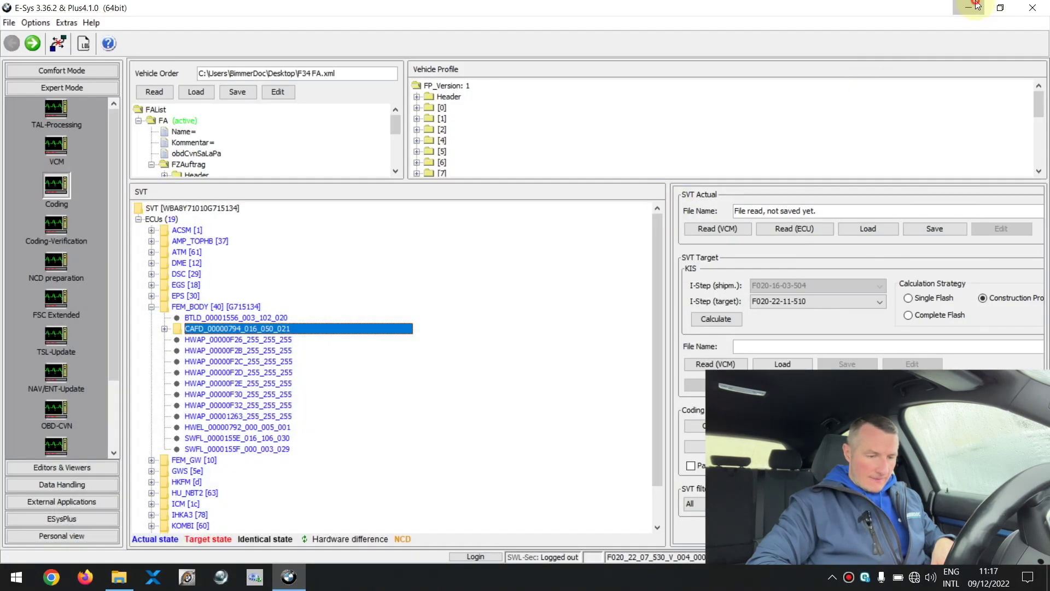
click(975, 5)
right_click(586, 232)
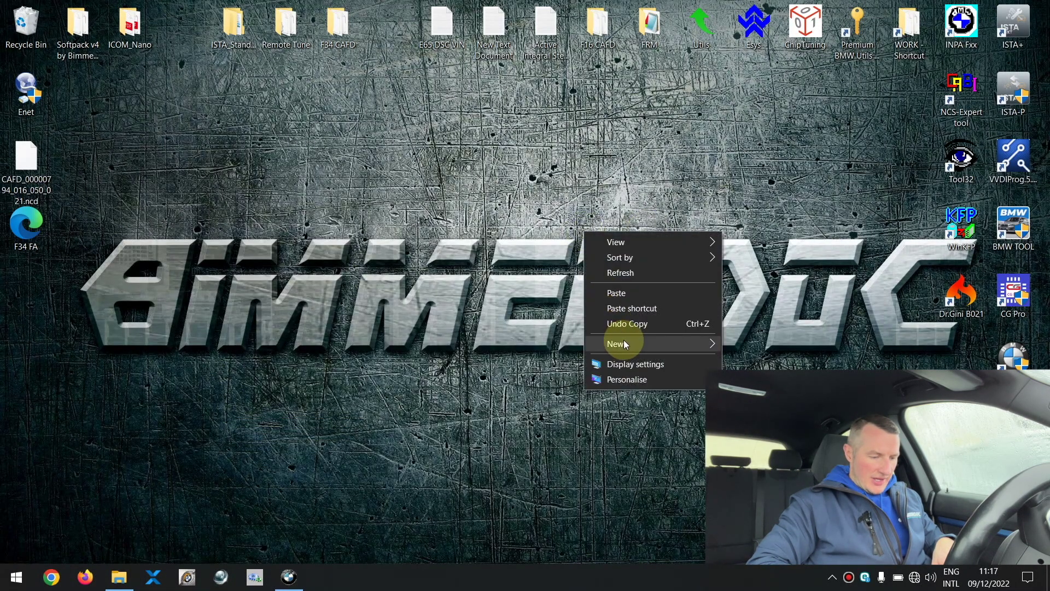
mouse_move(617, 343)
click(737, 346)
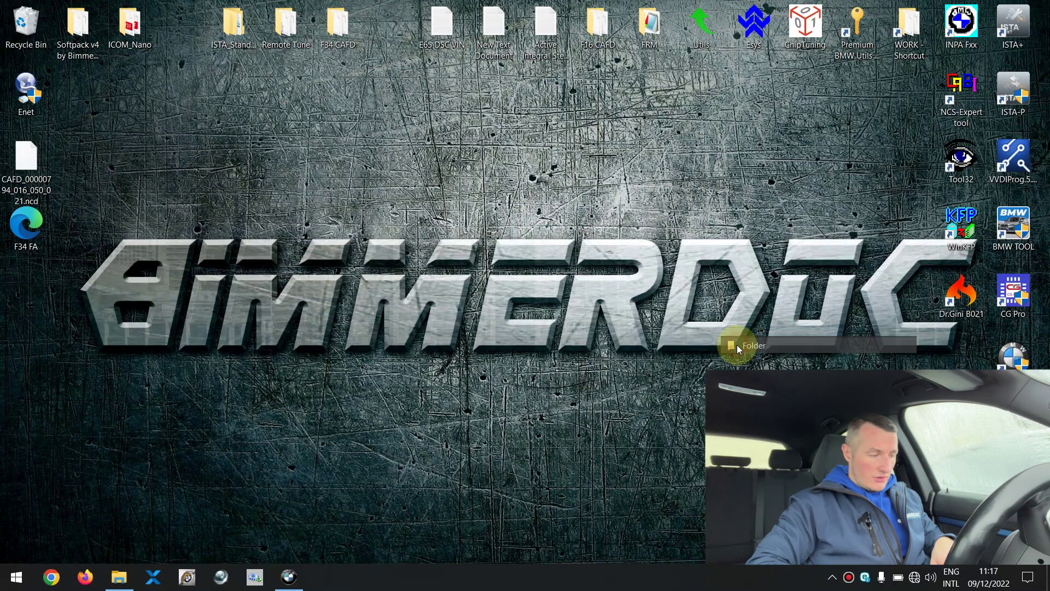
text(FEM)
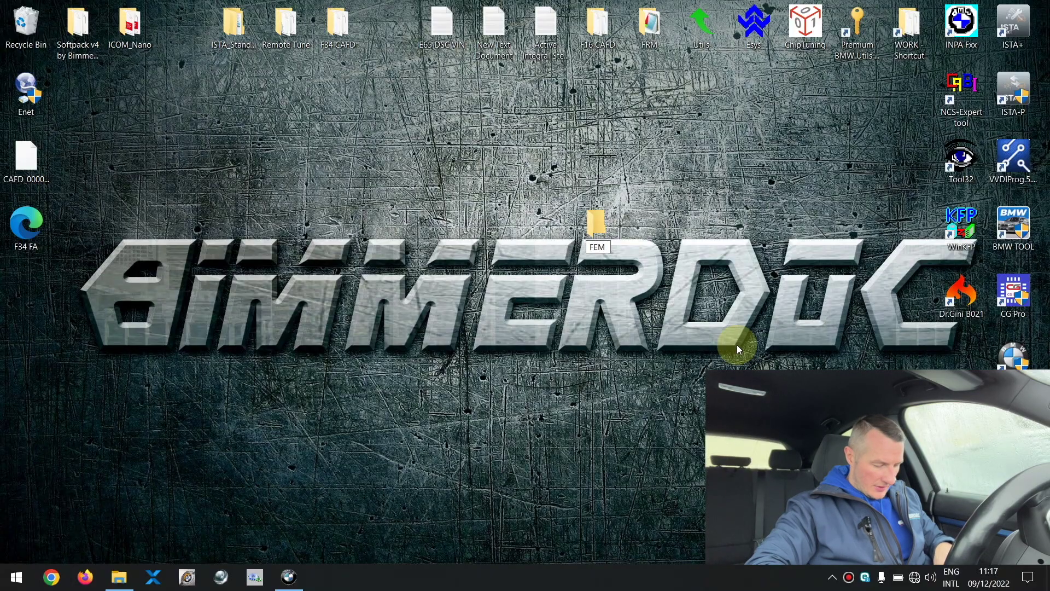
text( Defult 5)
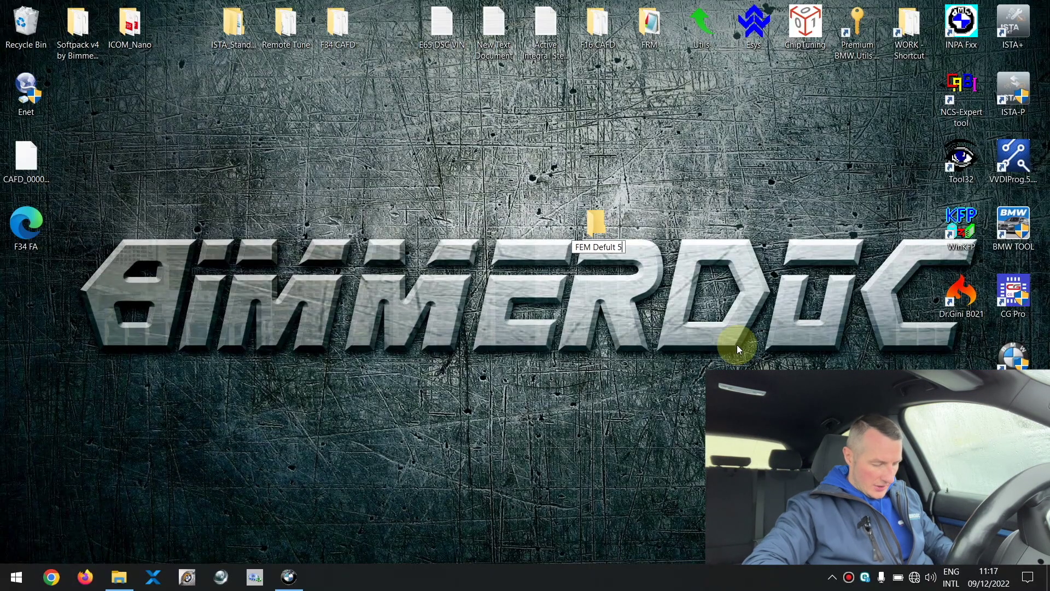
text(22)
Step: Name the folder 'FEM Default 522' and paste the CAFD coding file into it
key(Return)
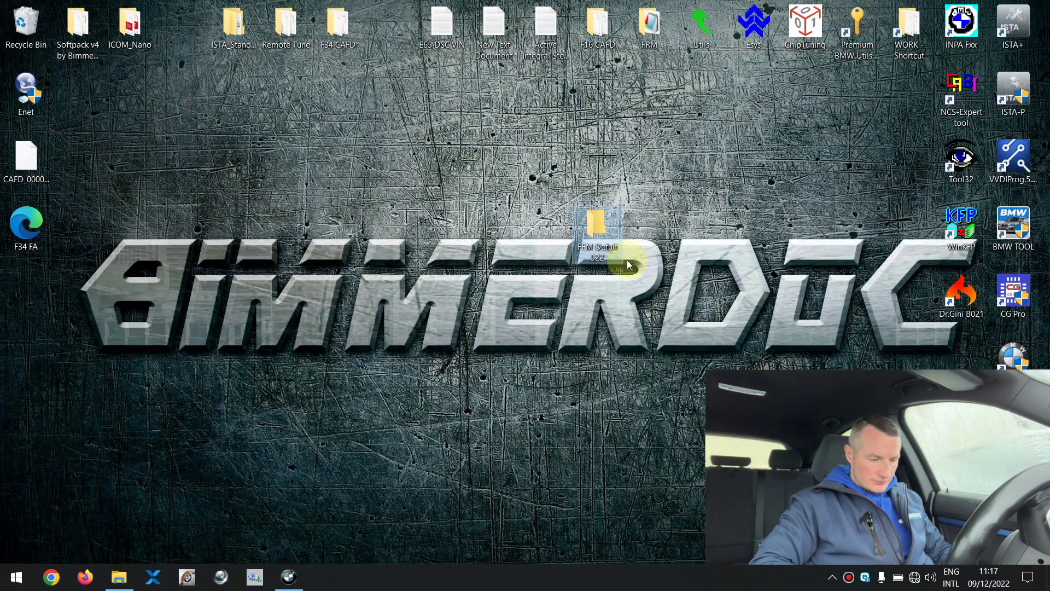
click(609, 252)
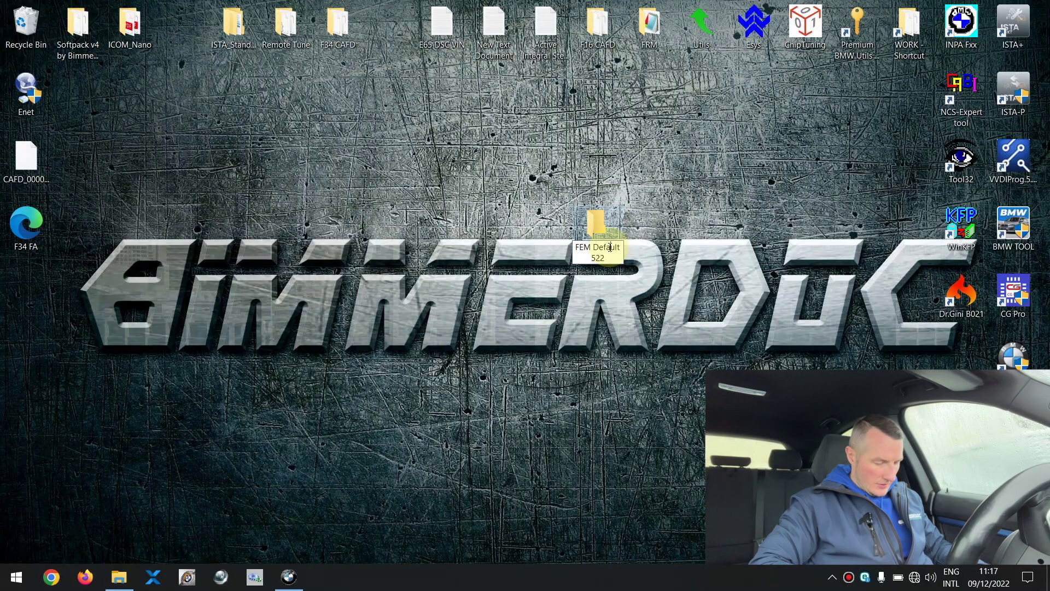
click(645, 208)
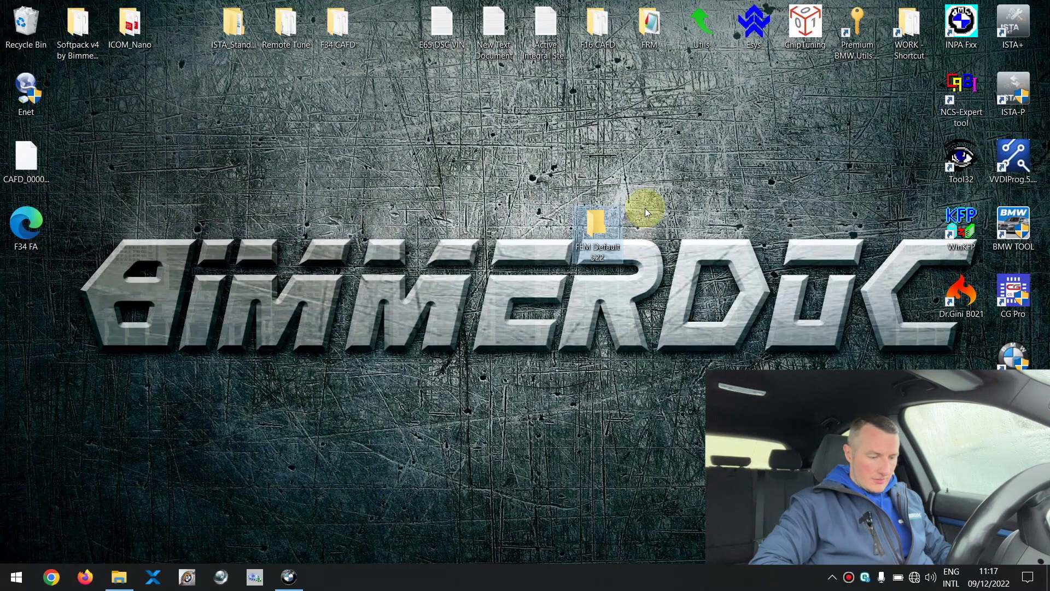
double_click(603, 218)
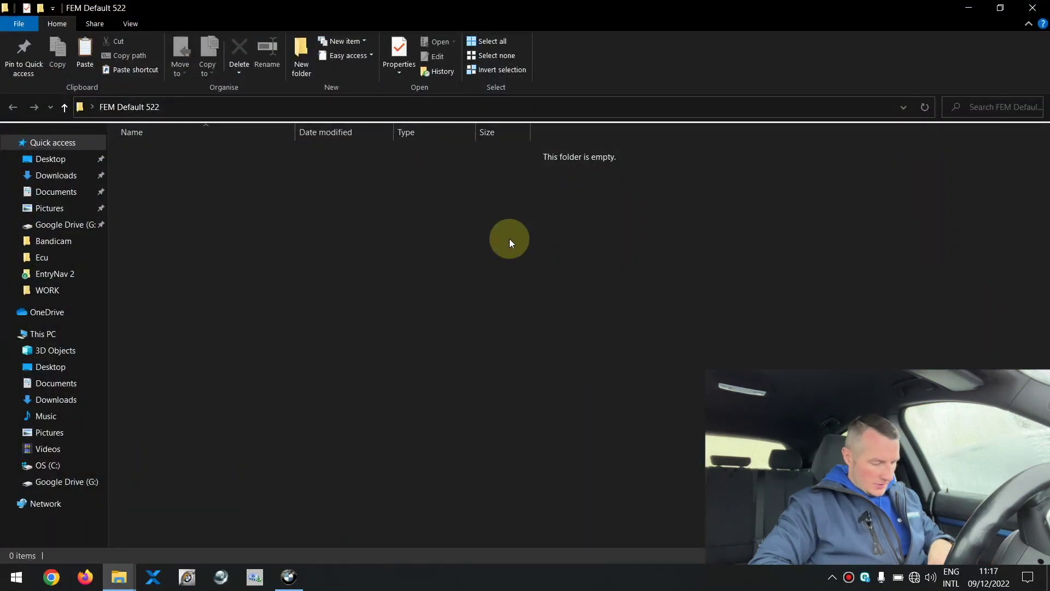
key(ctrl+v)
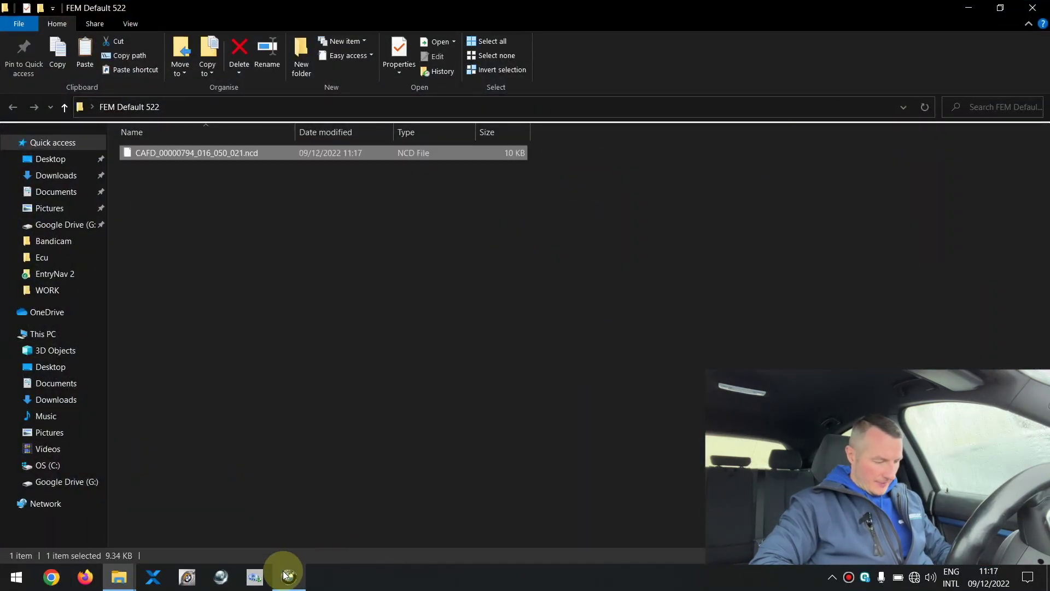
Step: Delete option 522 from the vehicle order's SALAPA-Element list
click(289, 577)
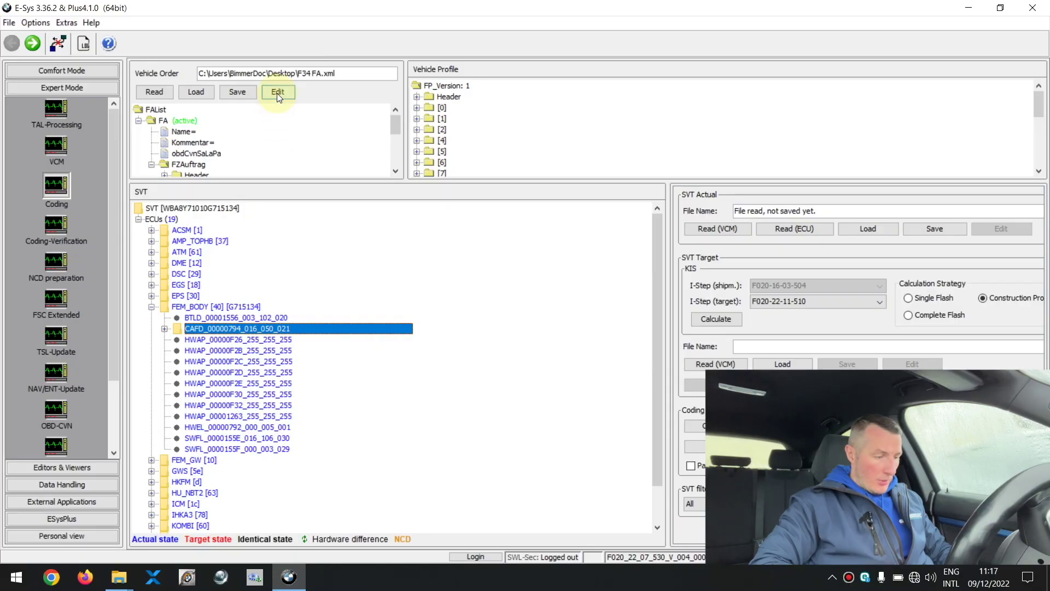
click(276, 93)
click(223, 264)
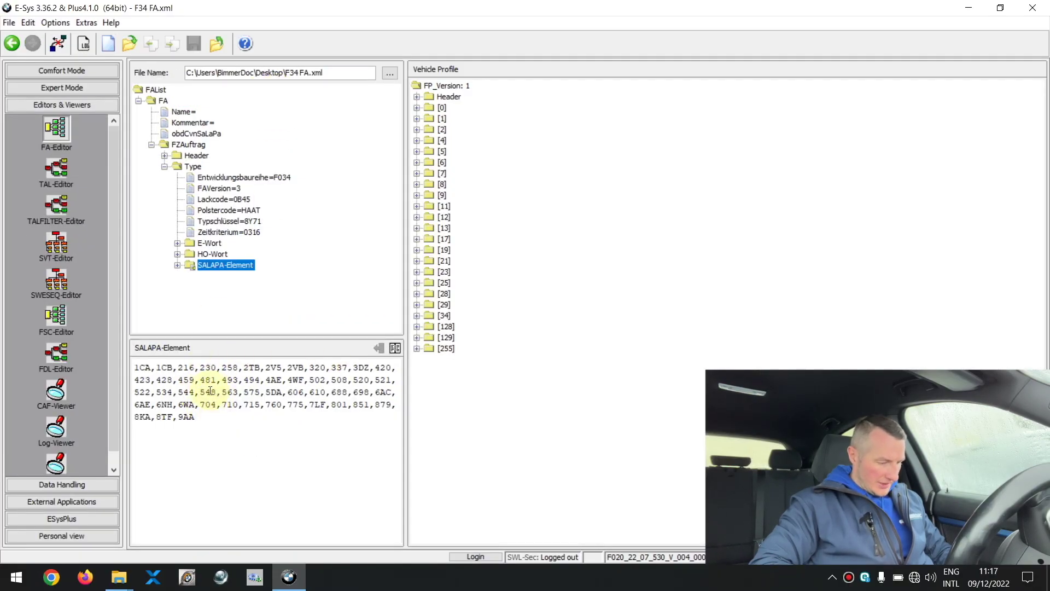
key(BackSpace)
key(BackSpace)
key(BackSpace)
key(BackSpace)
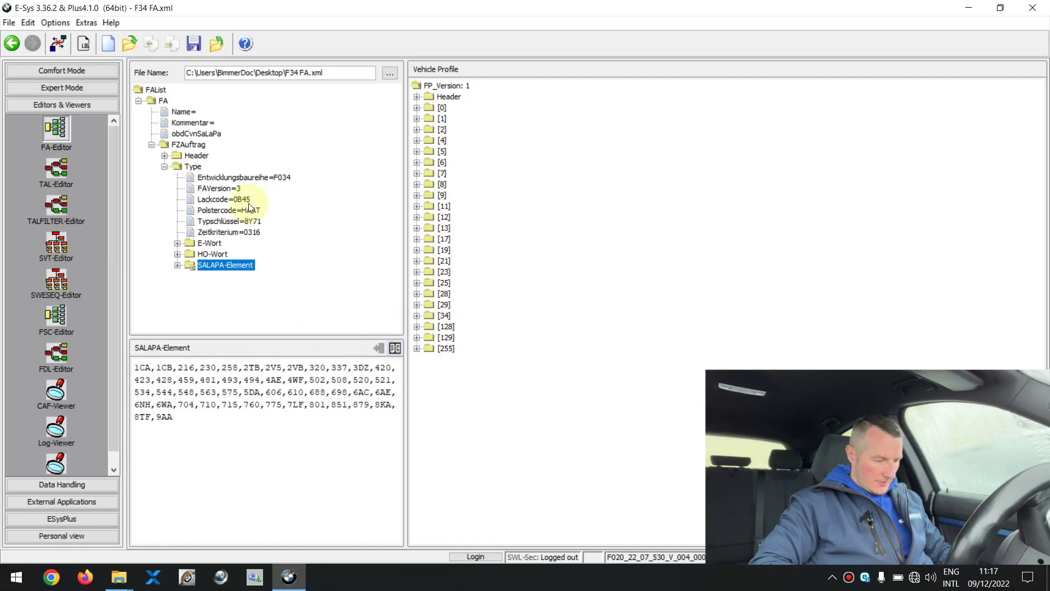
Step: Recalculate the vehicle profile, save F34 FA.xml, and reload it for coding
right_click(157, 103)
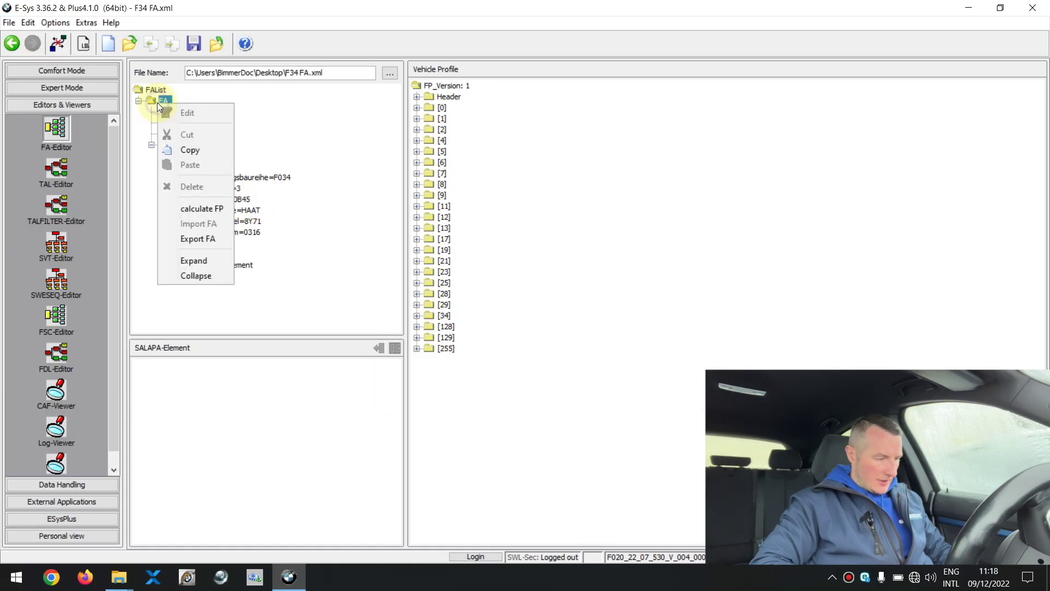
click(192, 208)
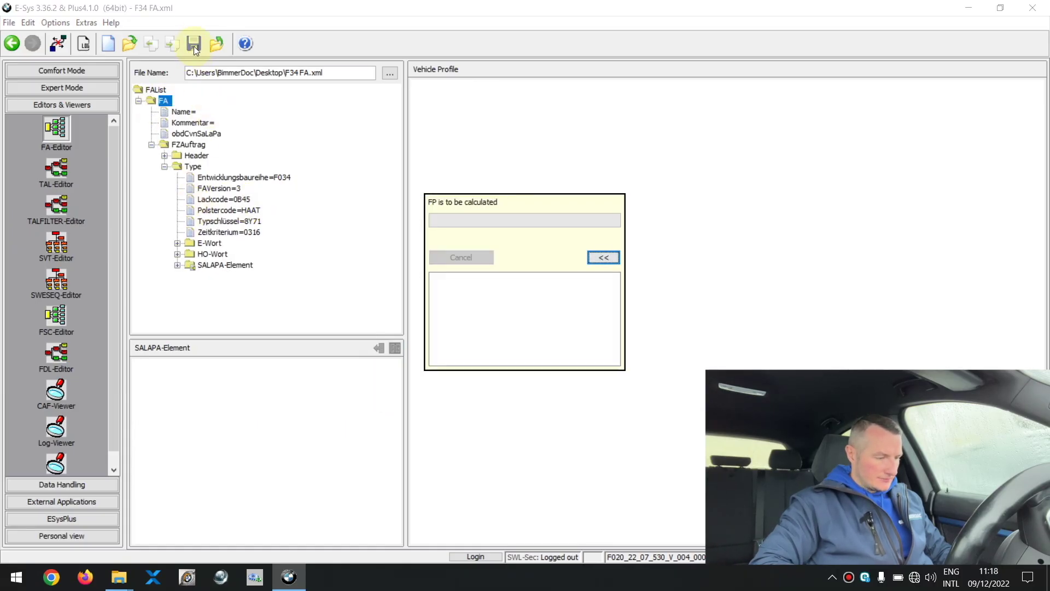
click(12, 45)
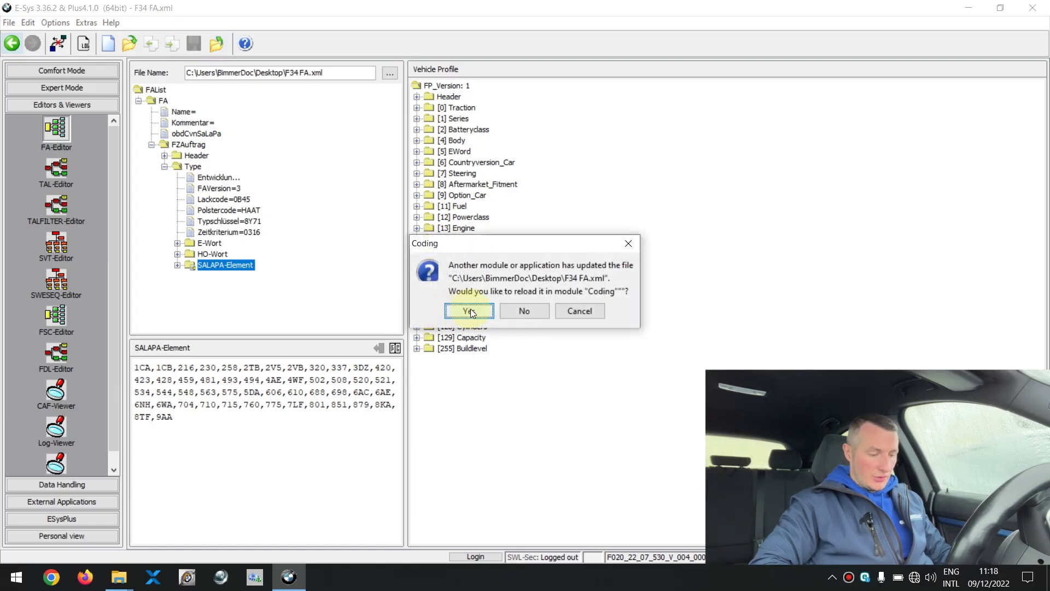
click(469, 311)
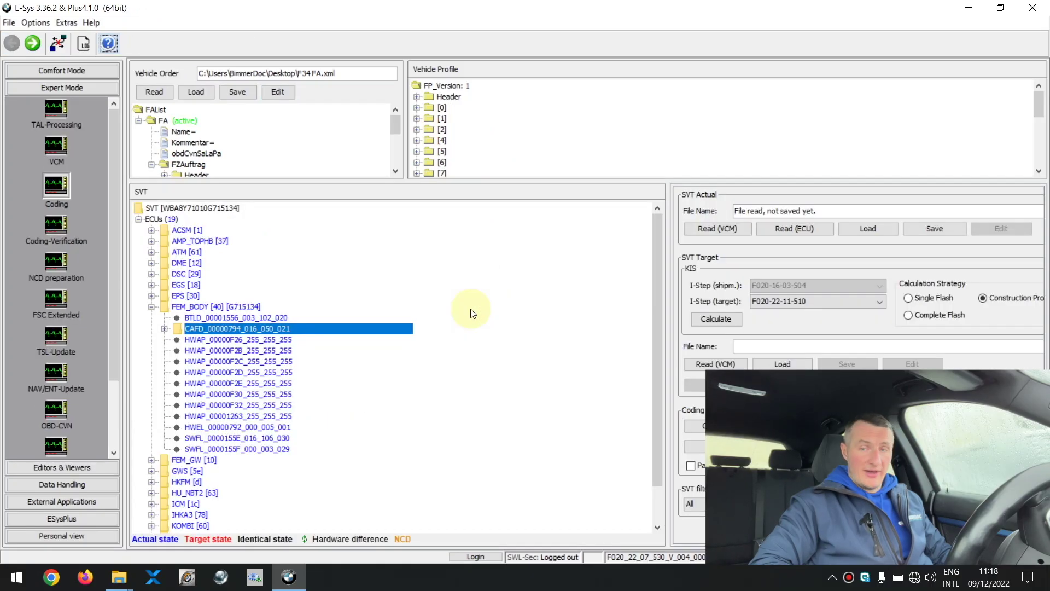
Step: Code FEM_BODY with the edited vehicle order and close the 0-error report
right_click(215, 305)
click(263, 352)
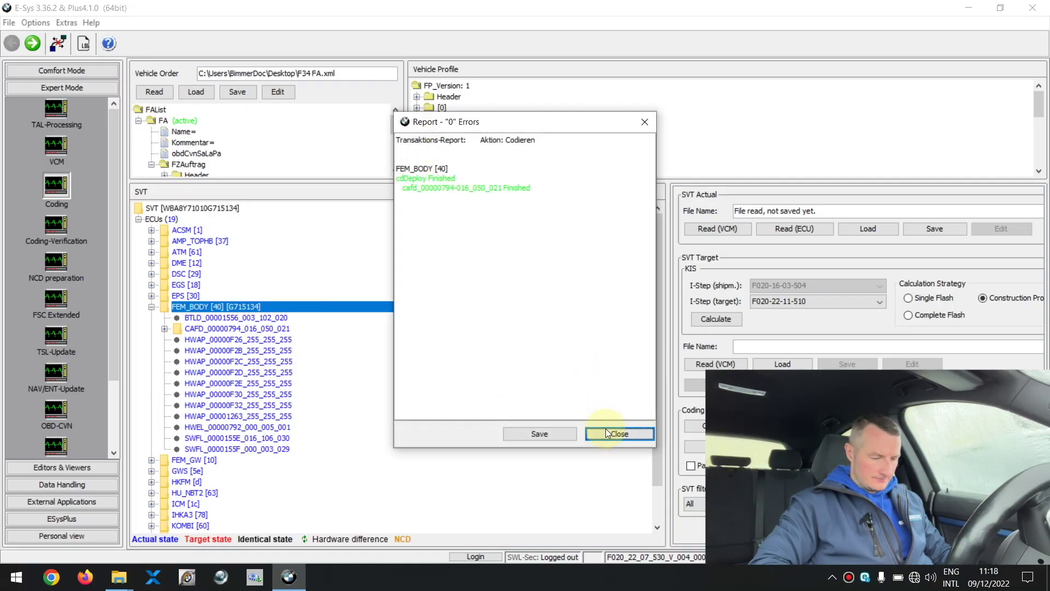
click(608, 431)
Step: Re-read the ECU list from the car and expand FEM_BODY's entries
click(782, 233)
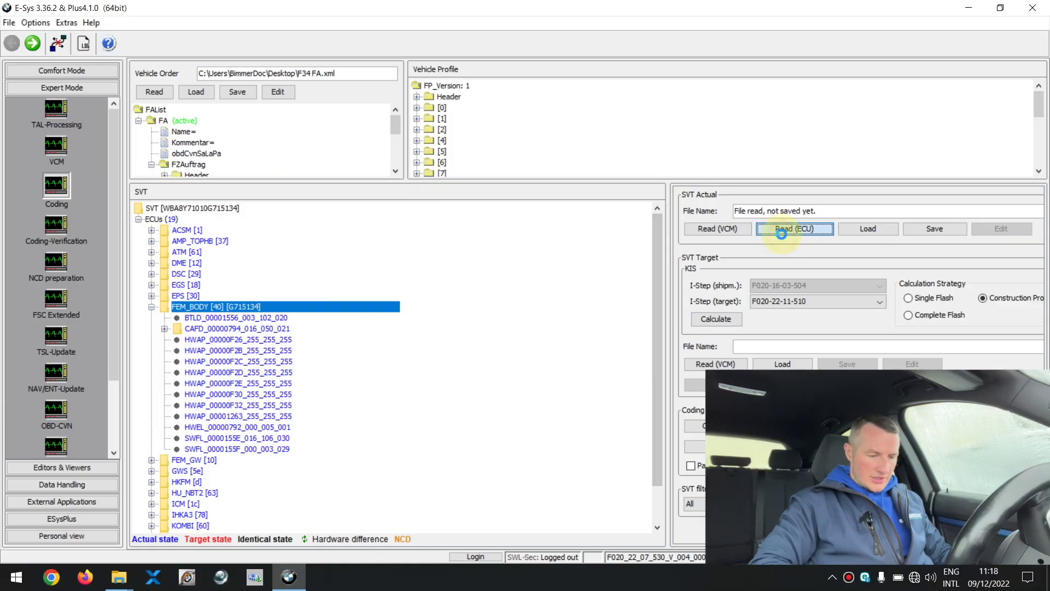
right_click(174, 221)
click(200, 345)
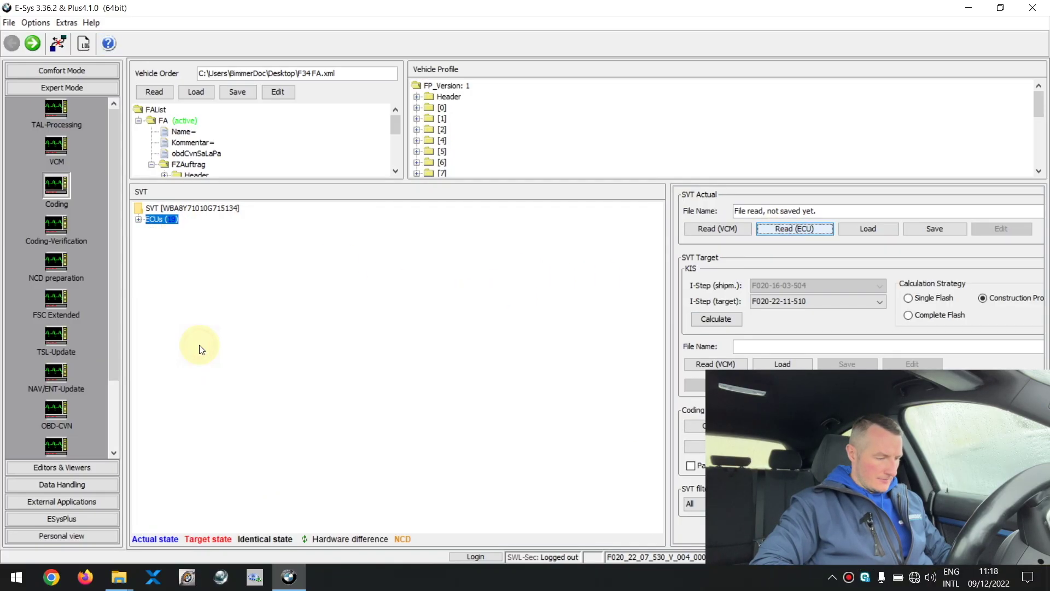
click(138, 221)
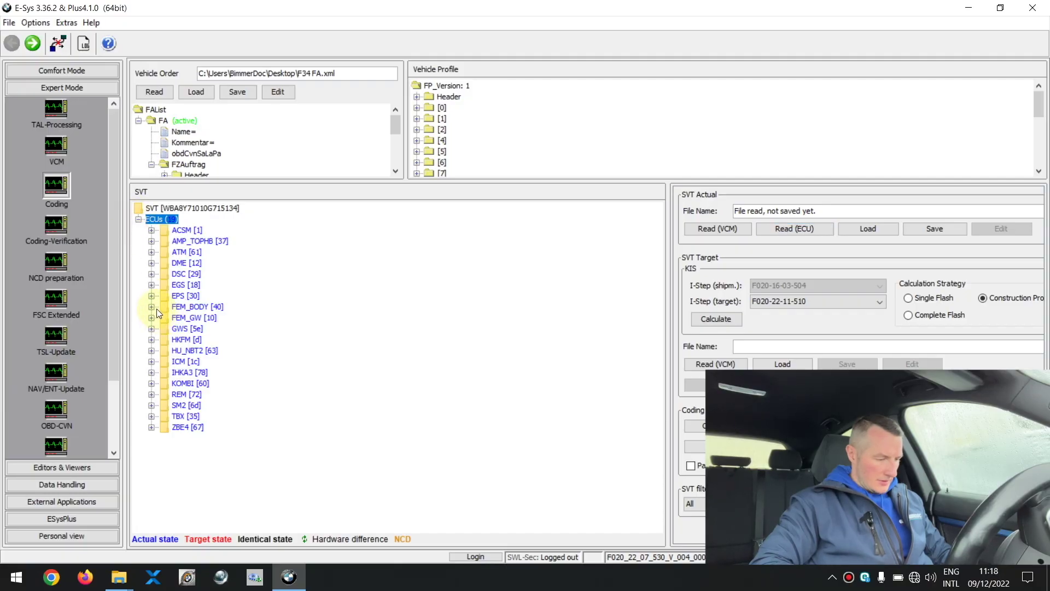
click(151, 307)
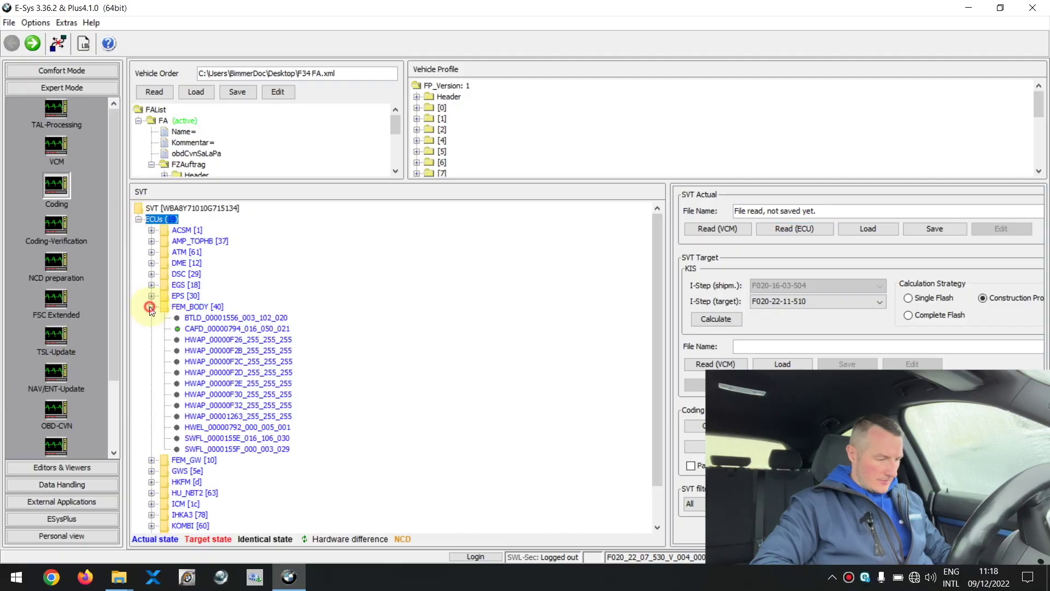
Step: Read FEM_BODY's CAFD coding data back and close the report
click(194, 326)
right_click(199, 325)
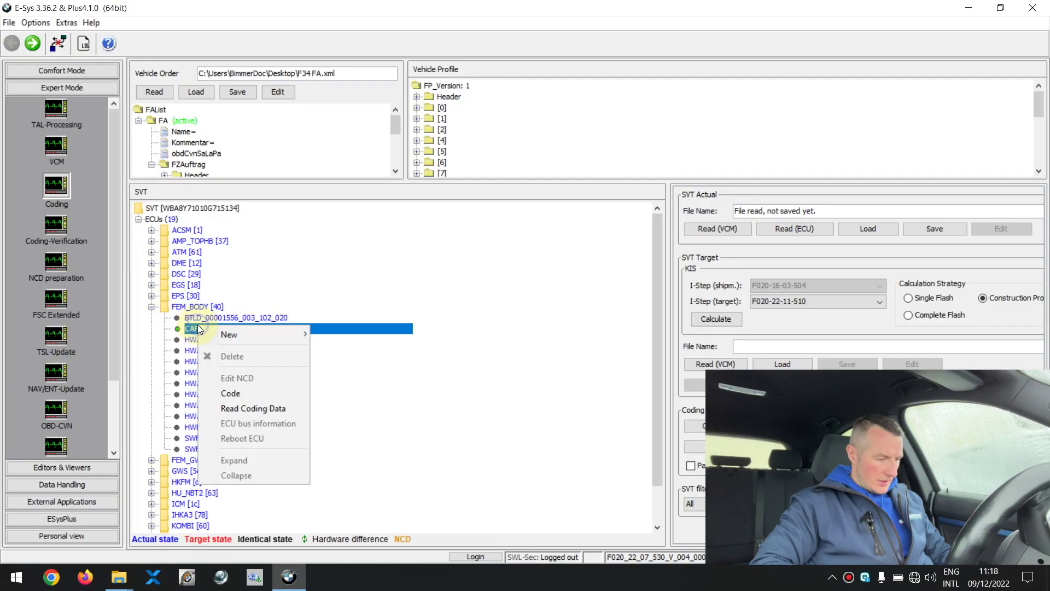
click(235, 407)
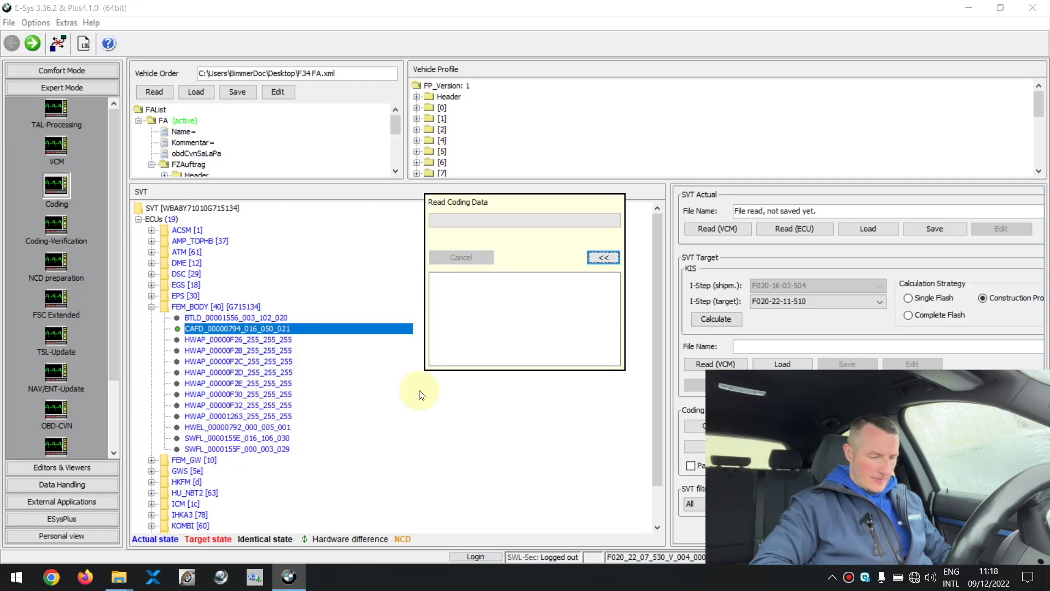
click(598, 432)
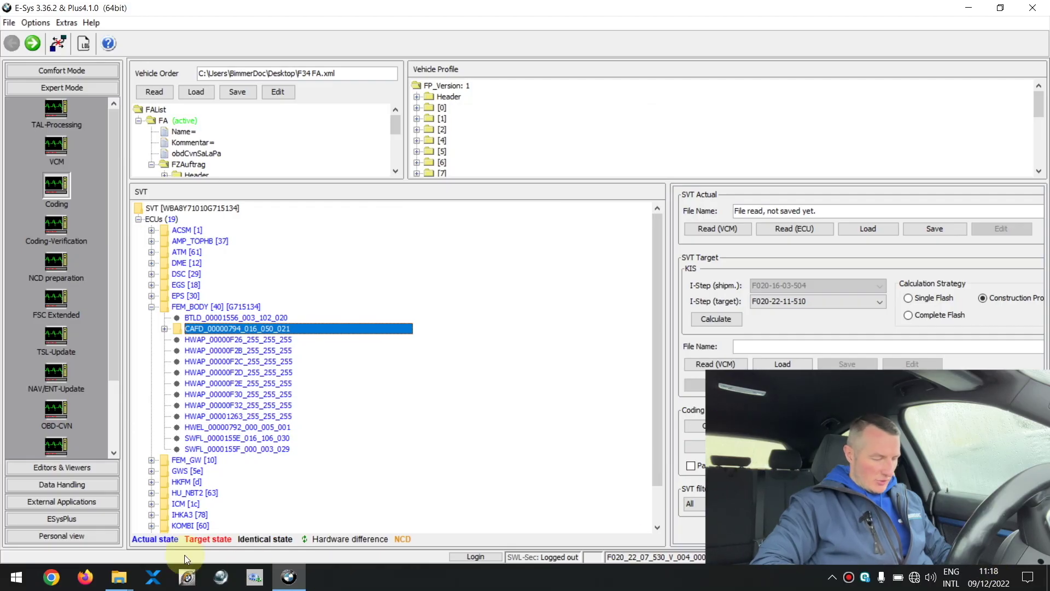
Step: Minimize the CAF, E-Sys and FEM Default 522 windows to reach the desktop
click(119, 580)
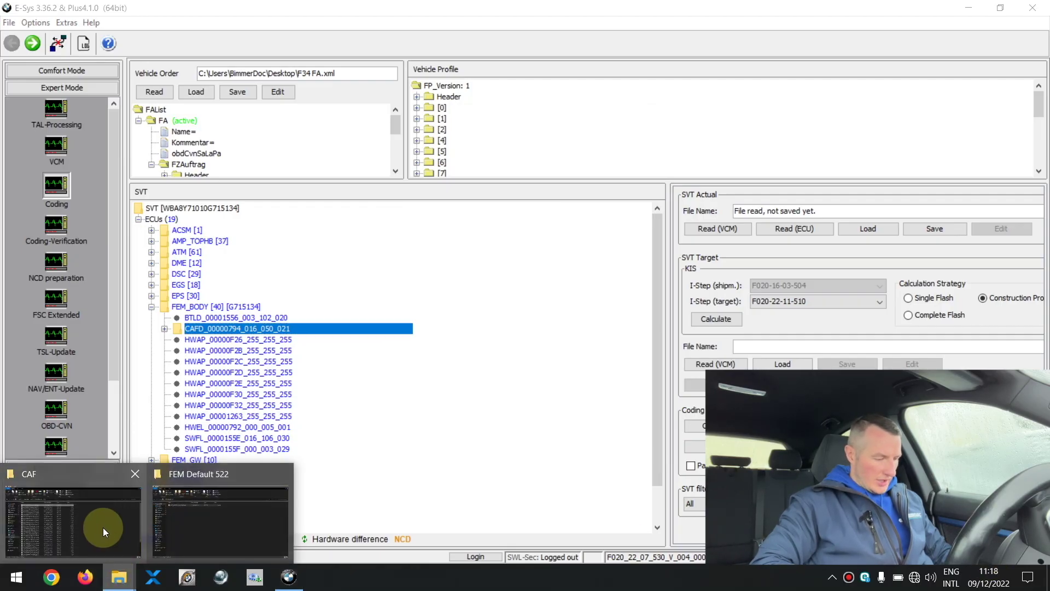
click(103, 527)
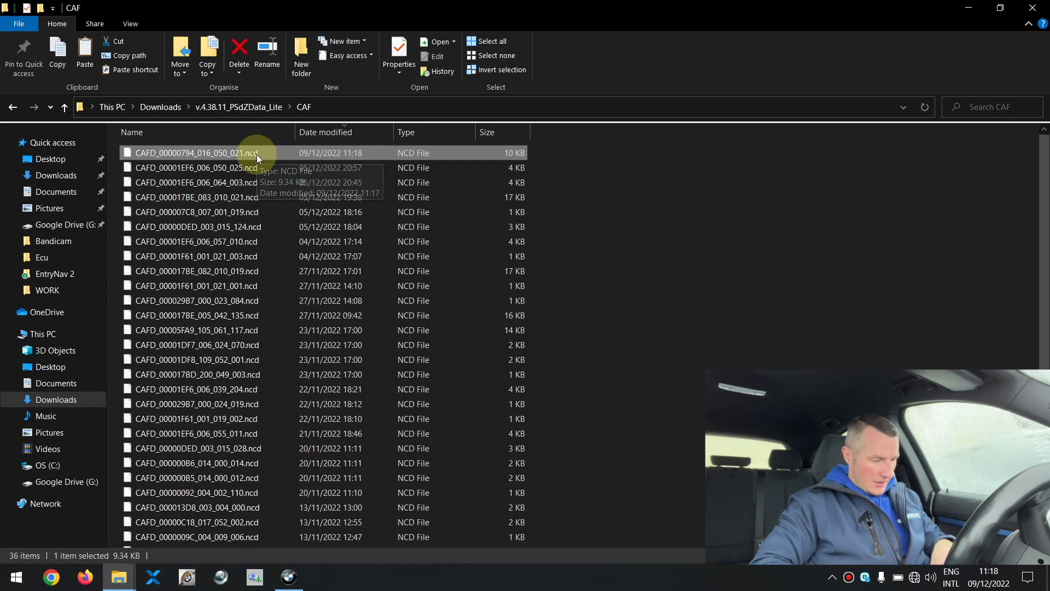
click(971, 7)
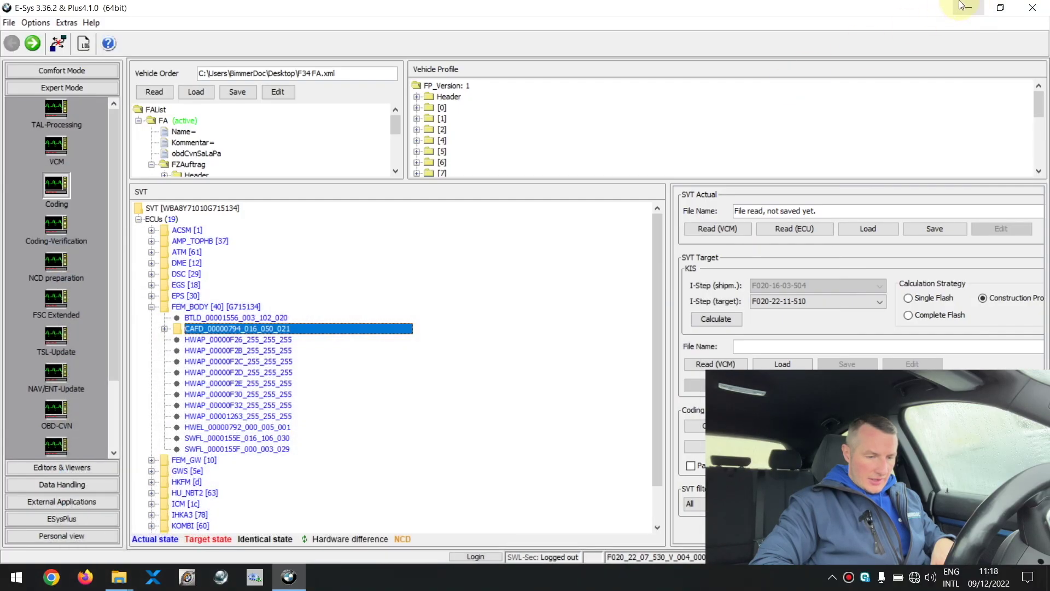
click(977, 7)
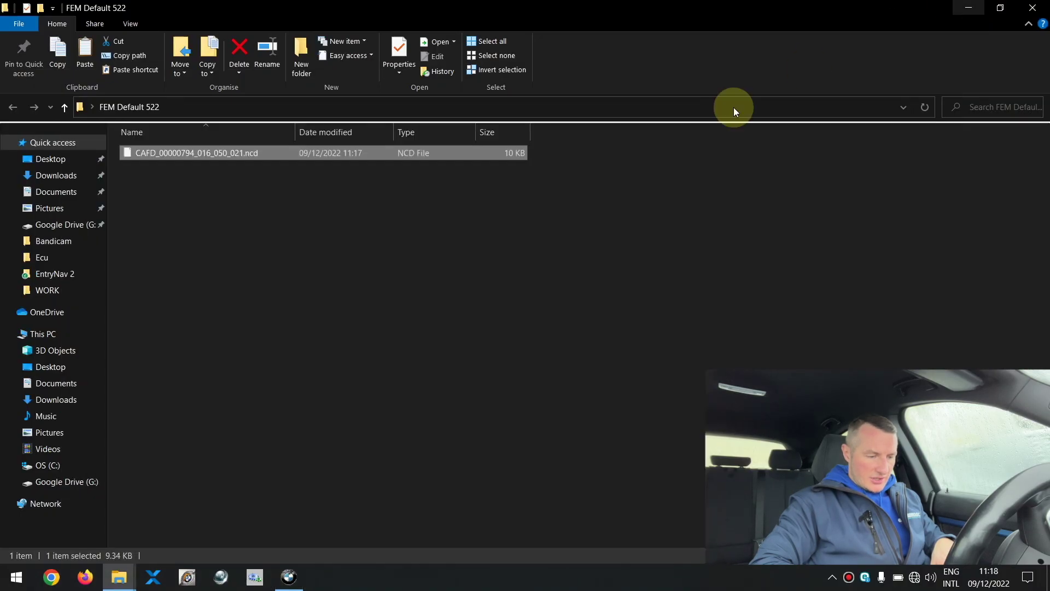
click(970, 8)
Step: Create desktop folder 'FEM no 522', paste the CAFD coding file in, and close it
right_click(710, 230)
mouse_move(741, 342)
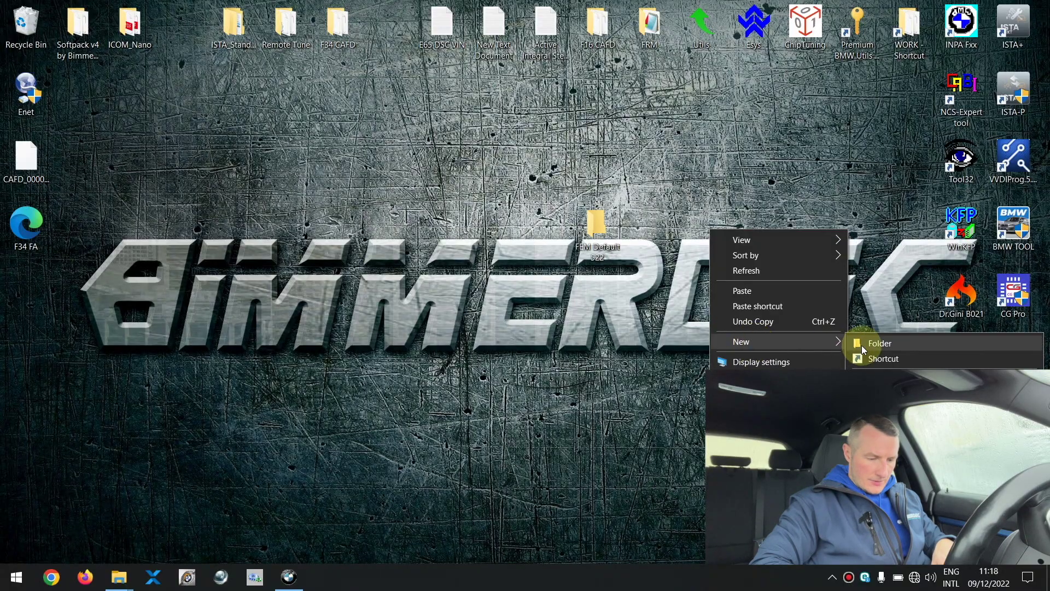
click(862, 345)
text(FEM)
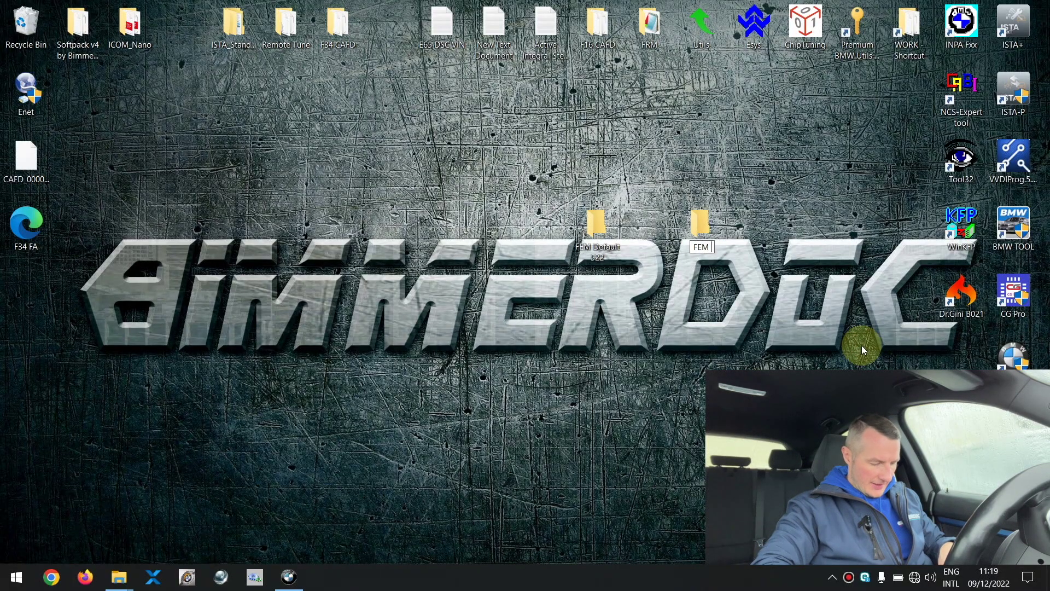
text( no 522)
key(Return)
key(Return)
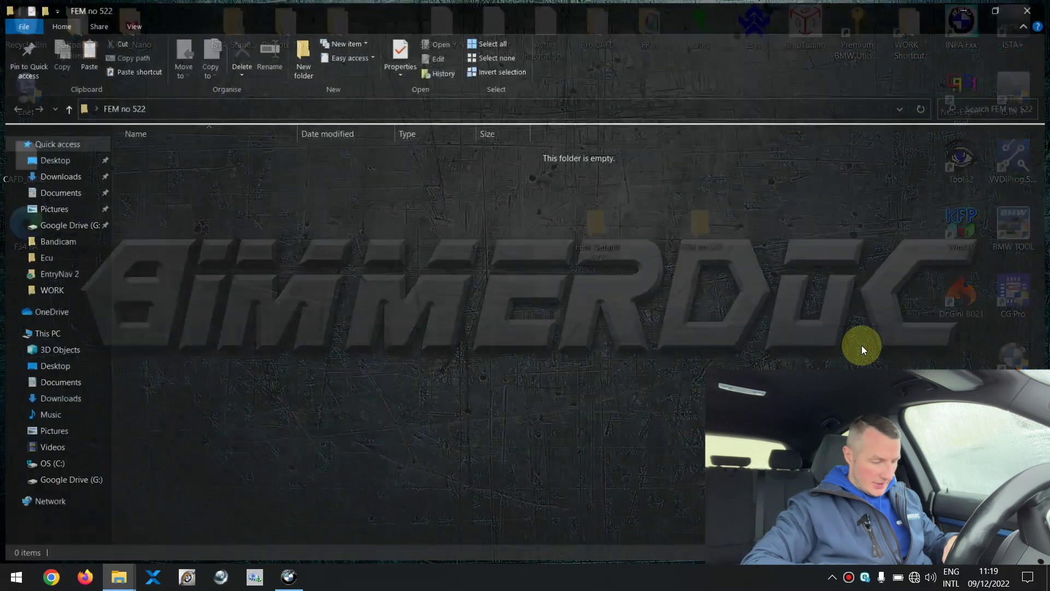
key(ctrl+v)
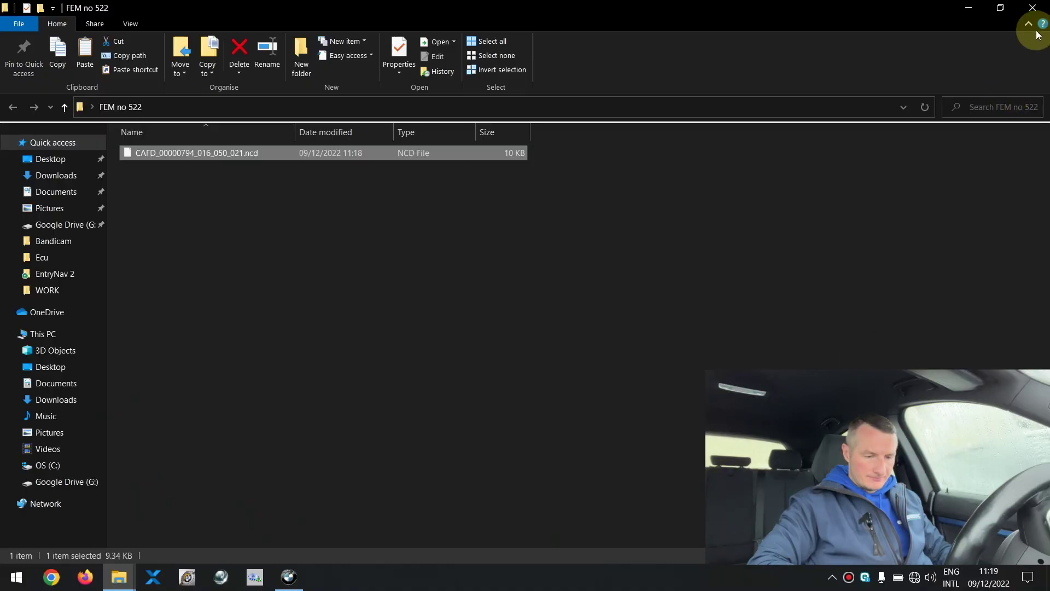
click(1033, 7)
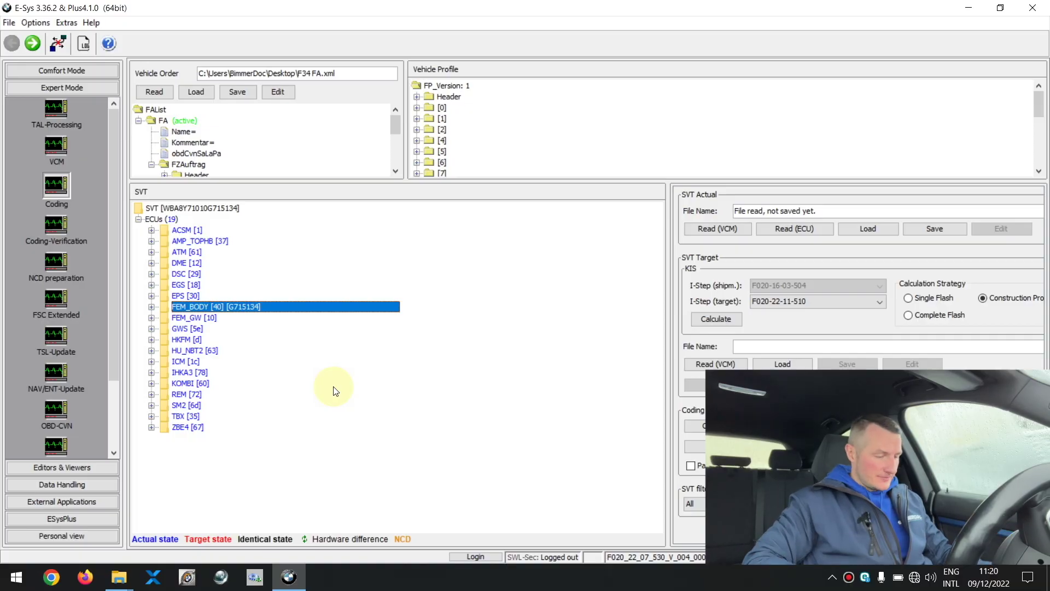
Step: Open Compare NCD and load the FEM Default 522 CAFD file as NCD File1
click(70, 519)
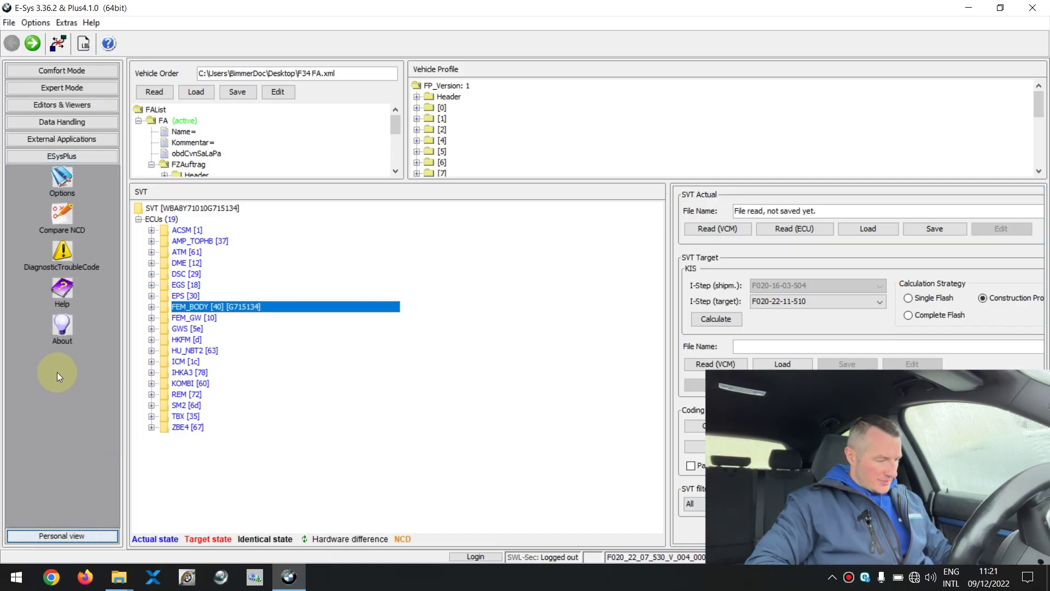
click(63, 215)
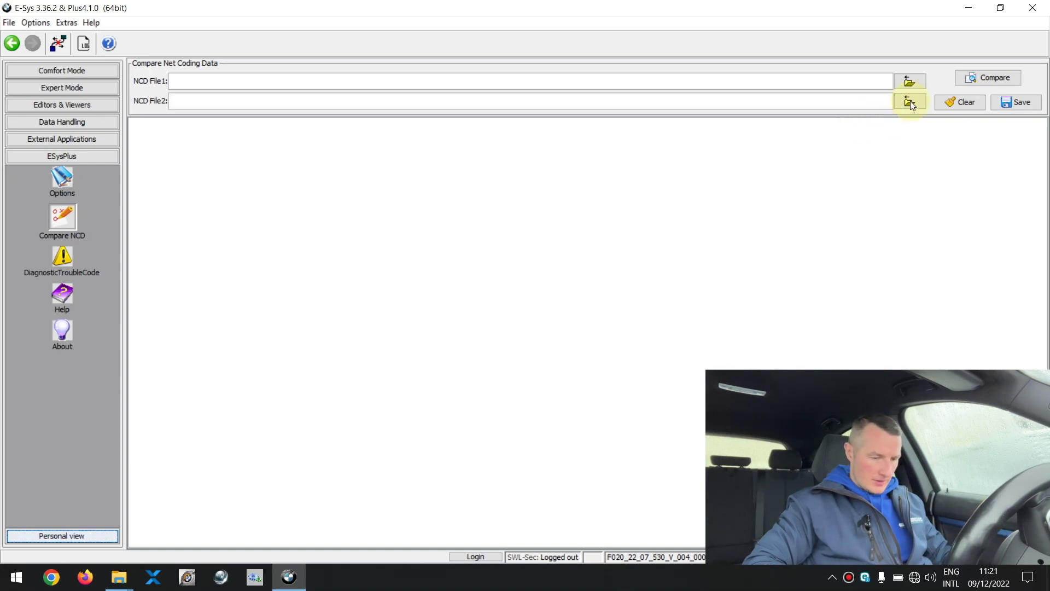
click(911, 81)
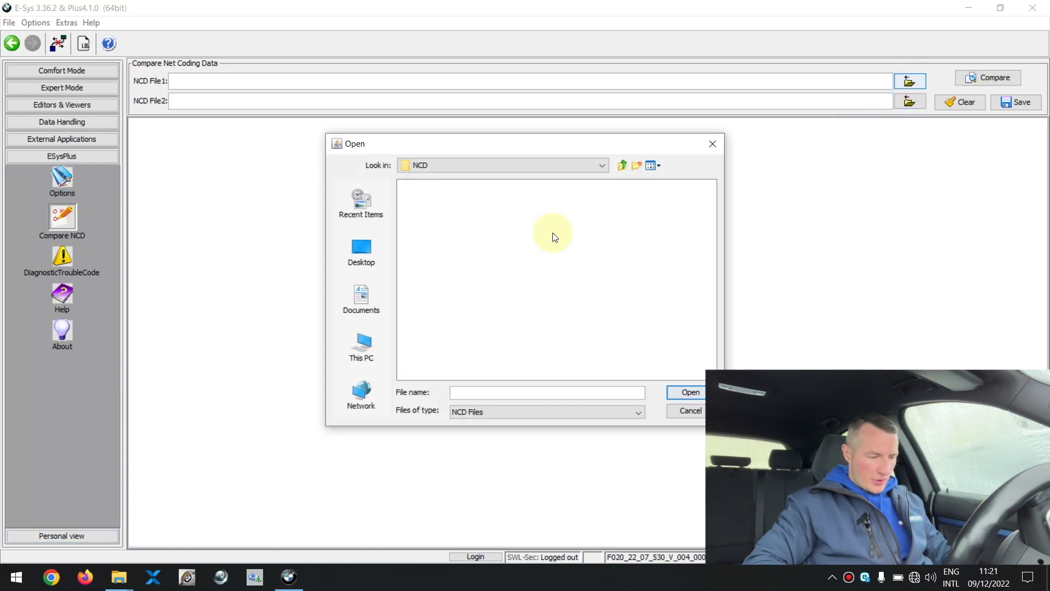
click(367, 249)
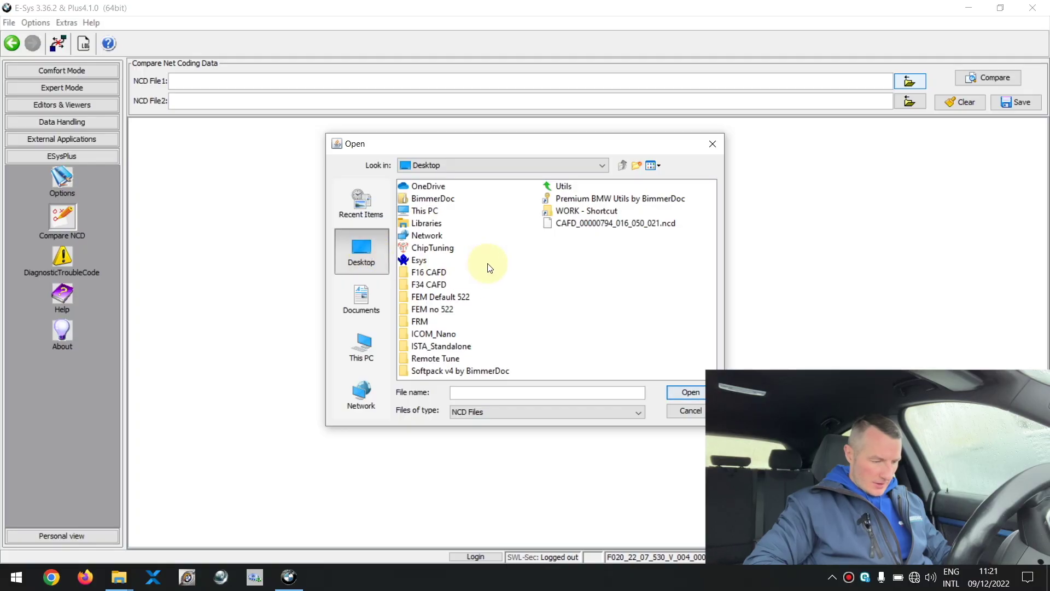
double_click(412, 298)
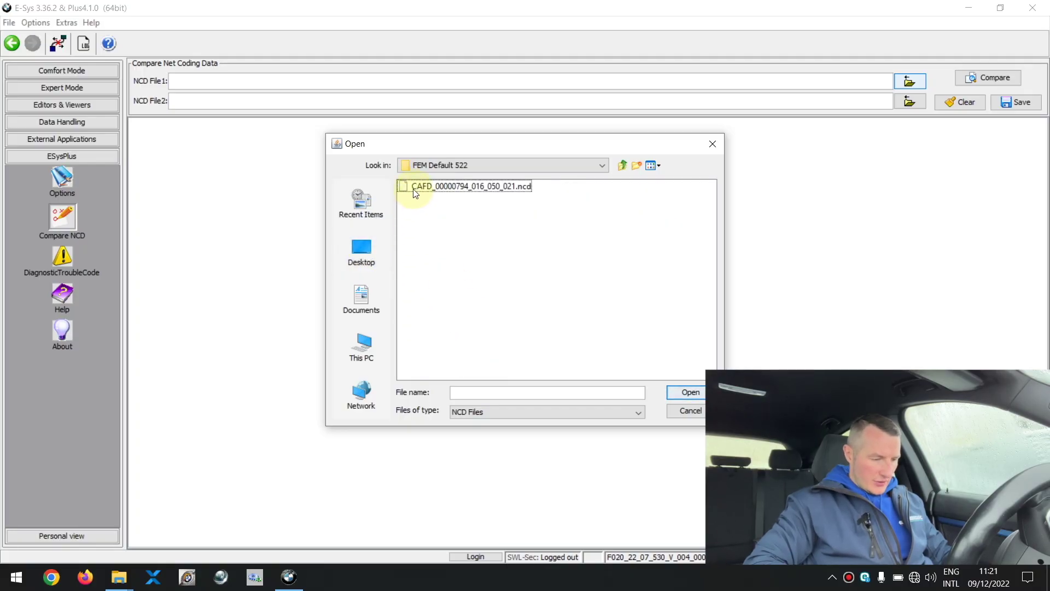
double_click(427, 186)
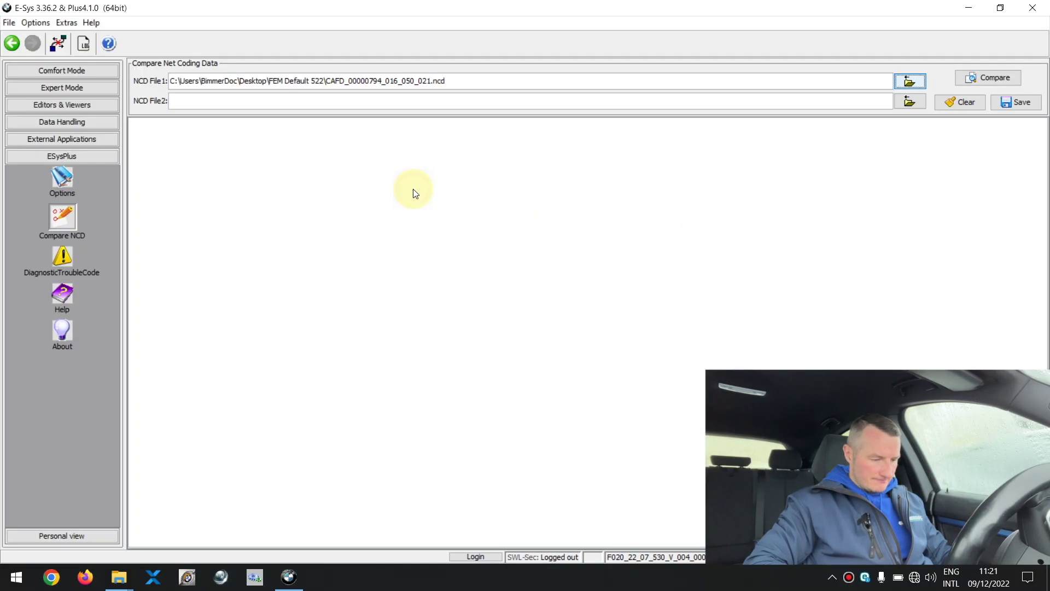
Step: Load the FEM no 522 CAFD file from the Desktop as NCD File2
click(907, 103)
click(367, 258)
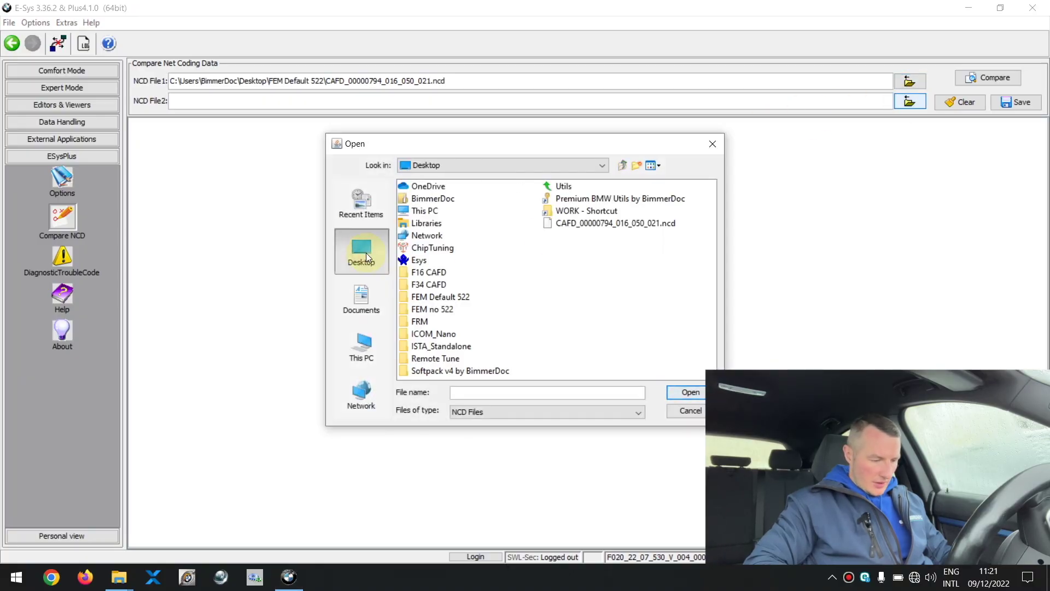
double_click(409, 312)
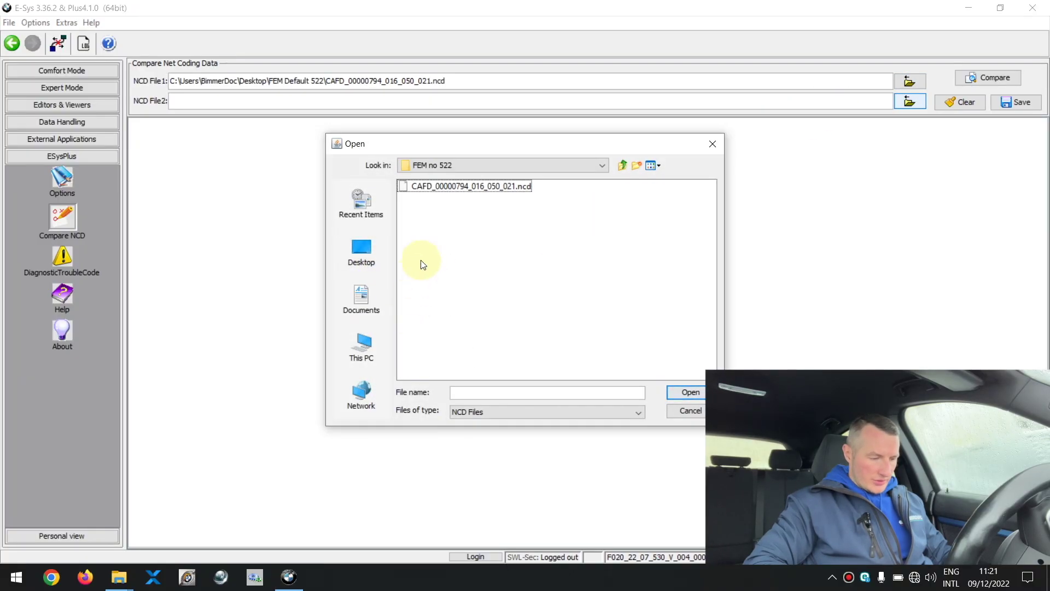
double_click(437, 186)
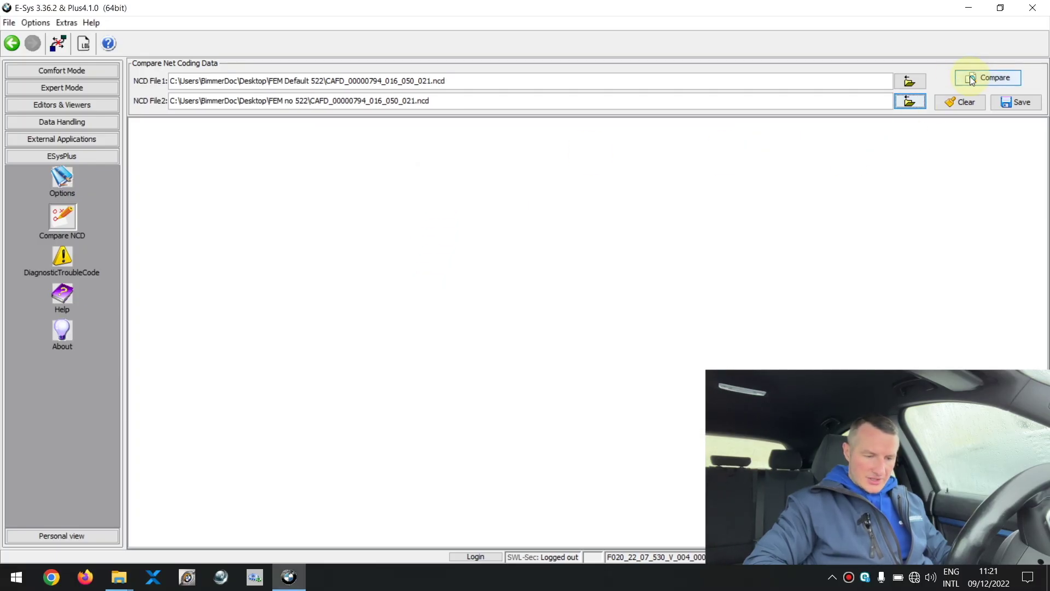
Step: Run Compare, fixing both files' data versions by reference, then run it again
click(970, 77)
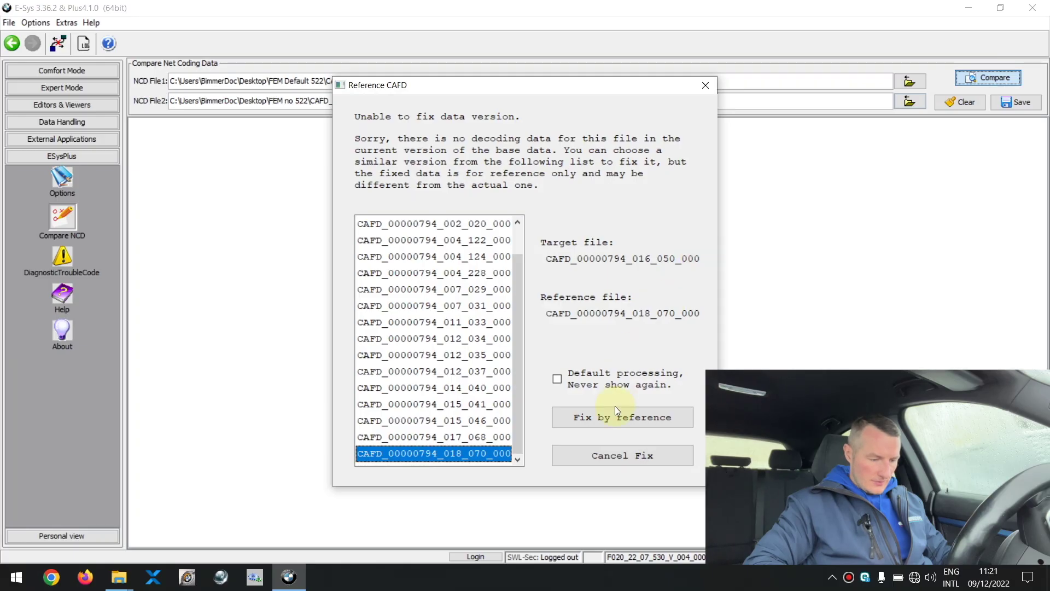
click(610, 417)
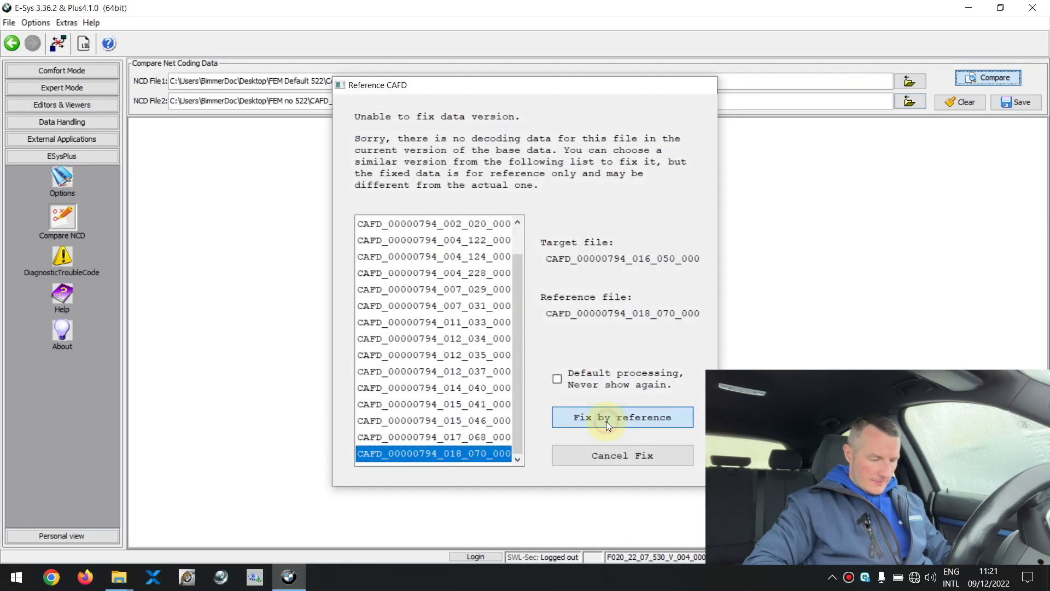
click(607, 421)
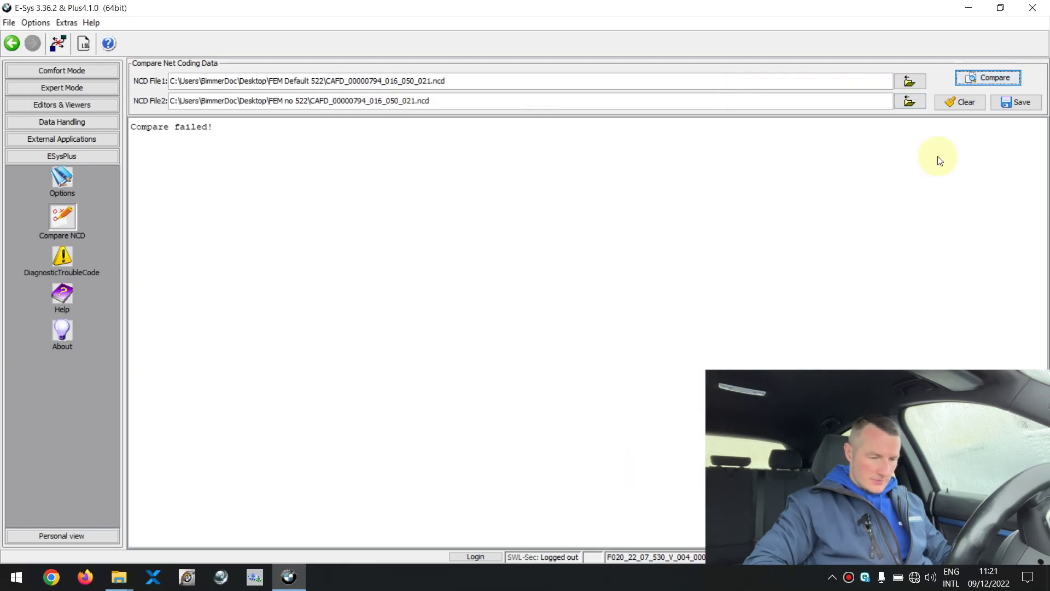
click(989, 78)
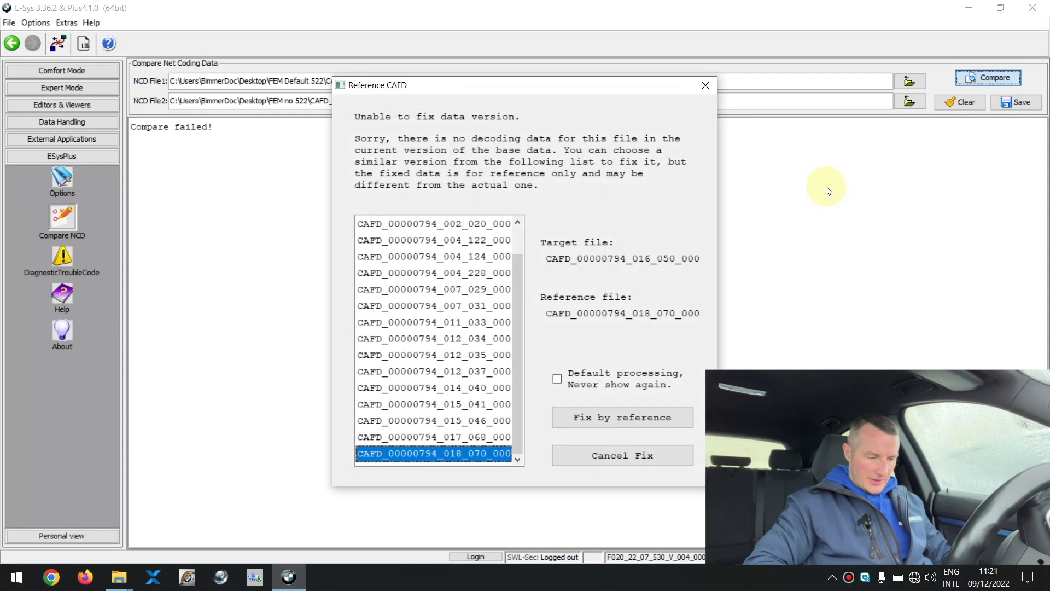
click(611, 420)
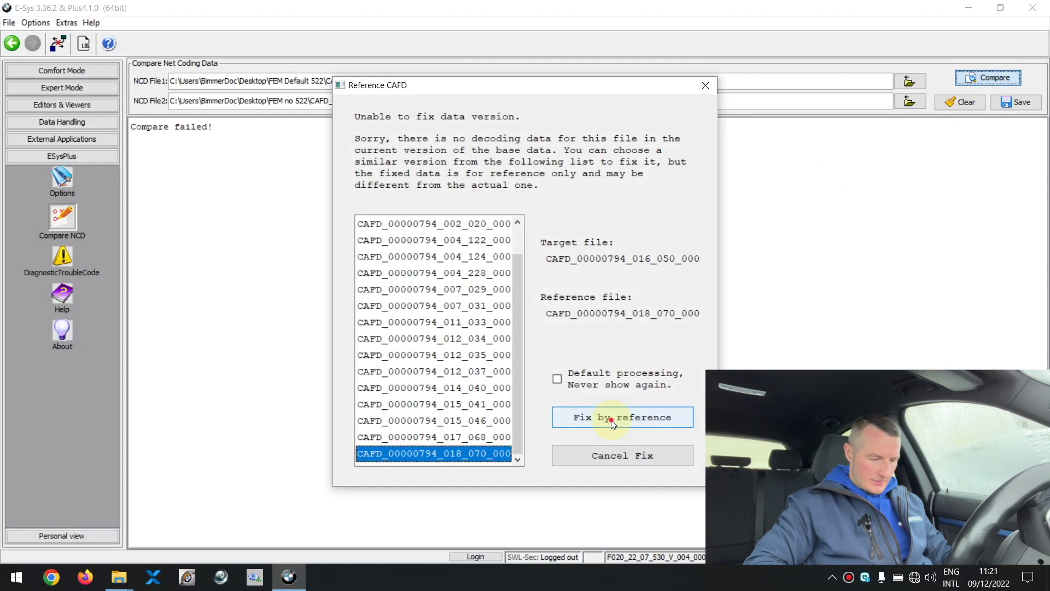
click(612, 422)
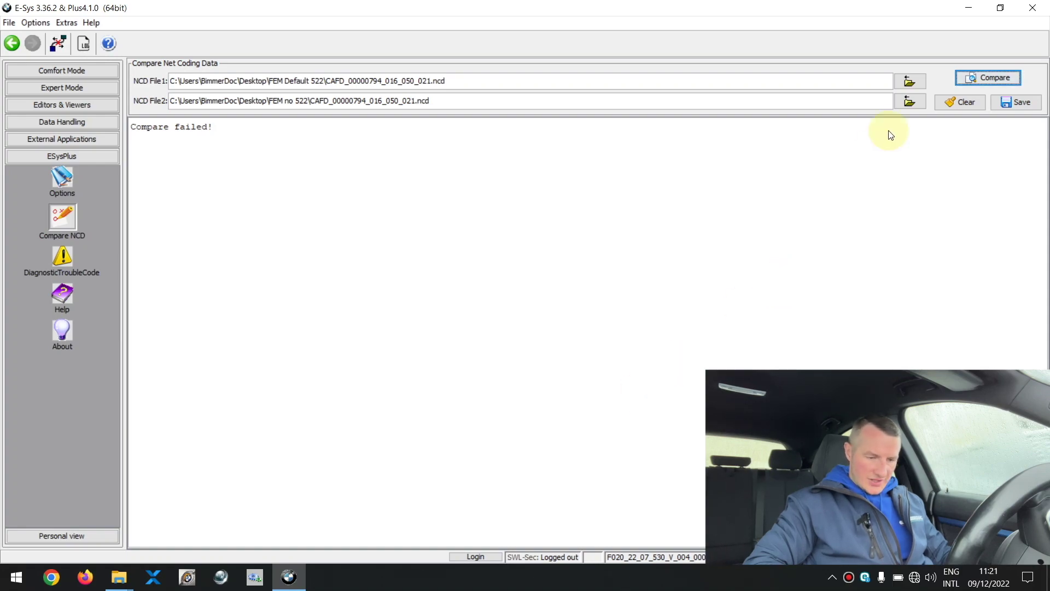
Step: Retry the comparison twice more, fixing both data versions by reference each time
click(963, 79)
click(613, 457)
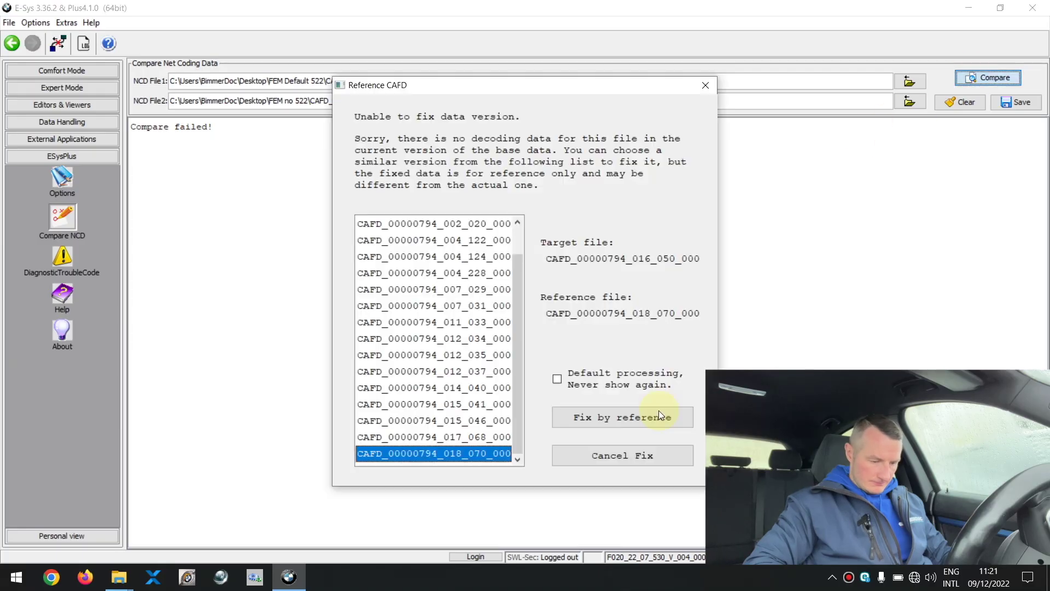
click(651, 418)
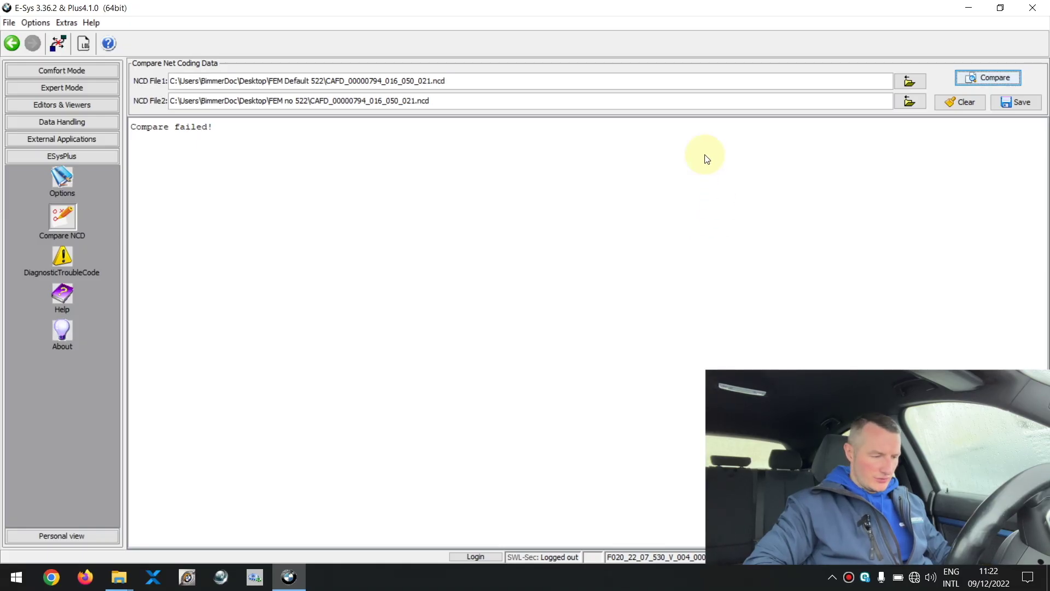
click(969, 80)
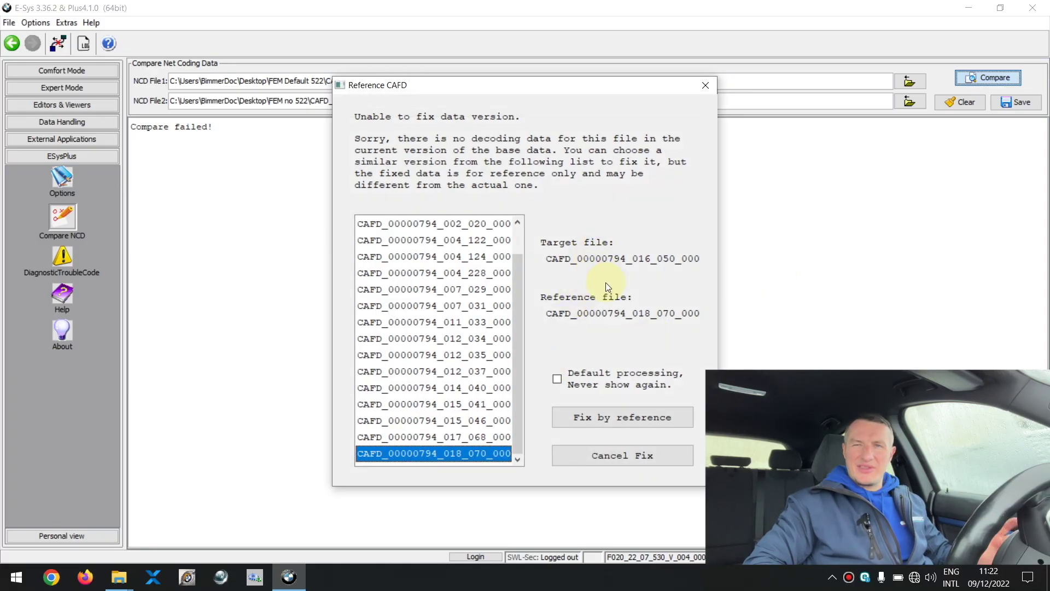
click(592, 416)
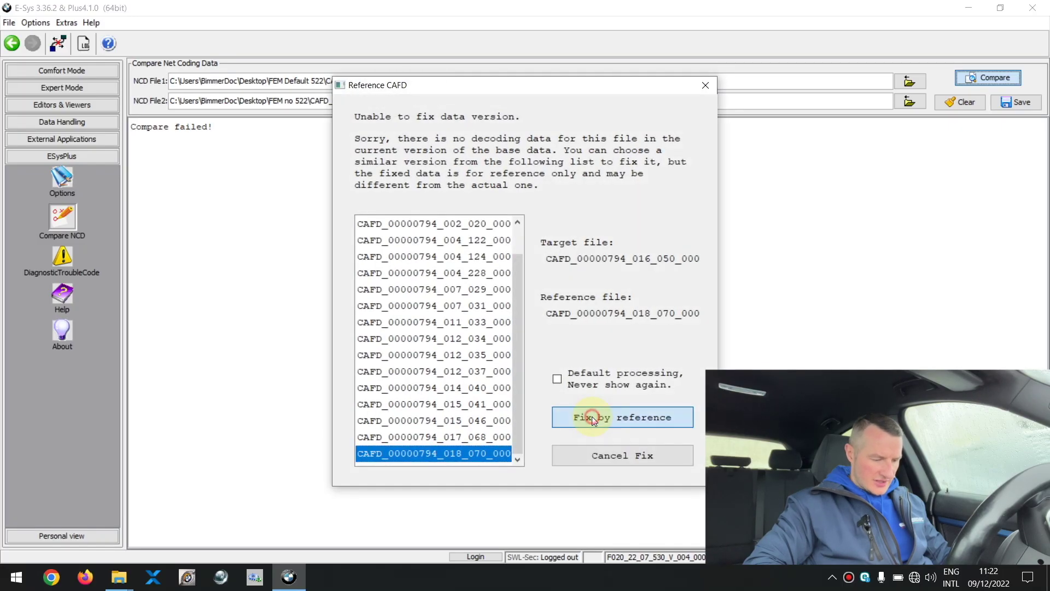
click(592, 416)
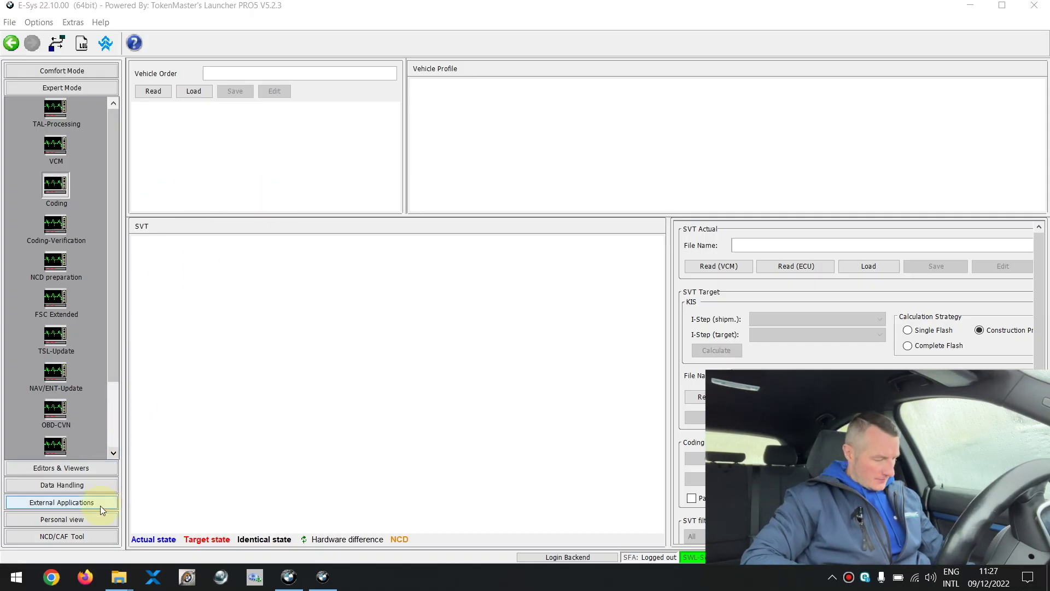
Step: Open NCD Compare and load the FEM Default 522 CAFD file on the left
click(72, 536)
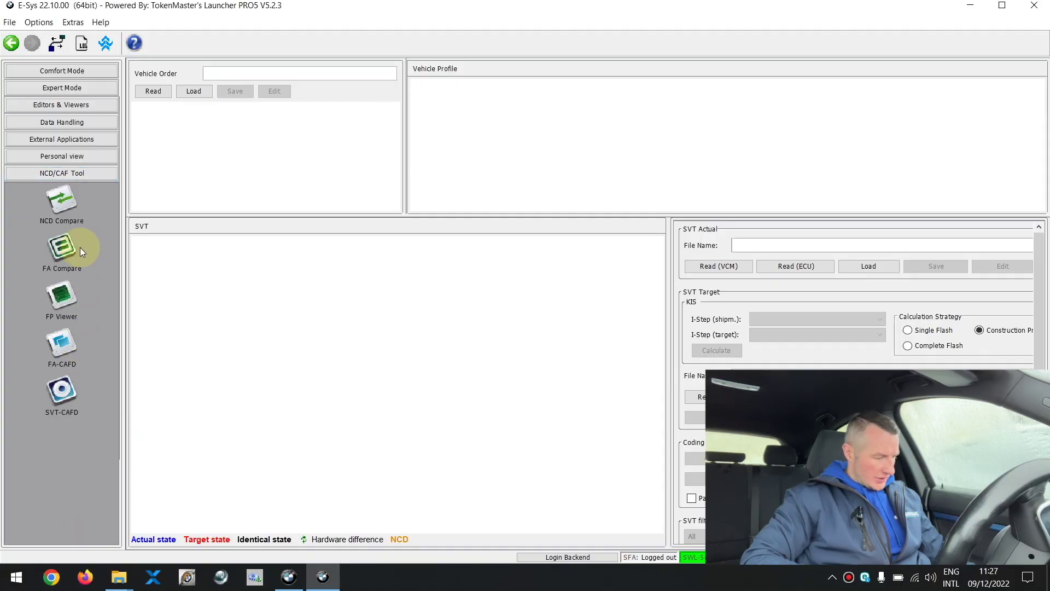
click(63, 199)
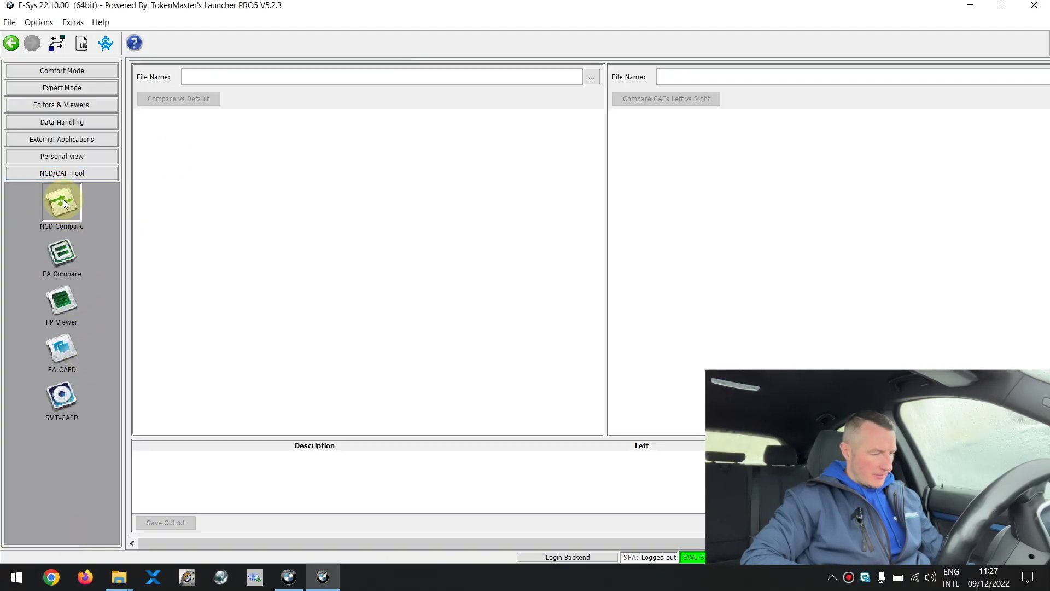
click(585, 78)
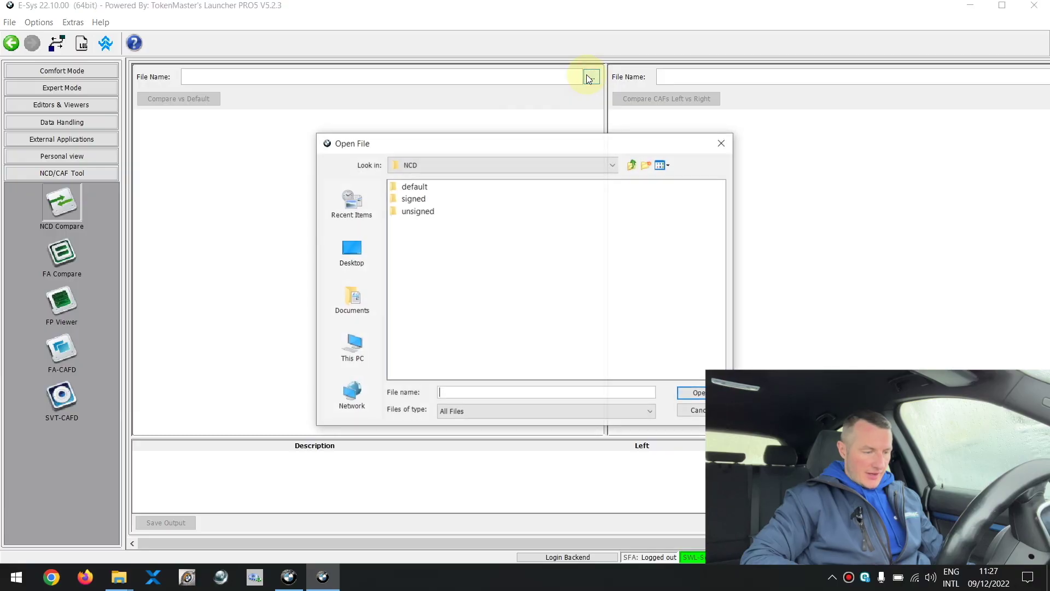
click(359, 252)
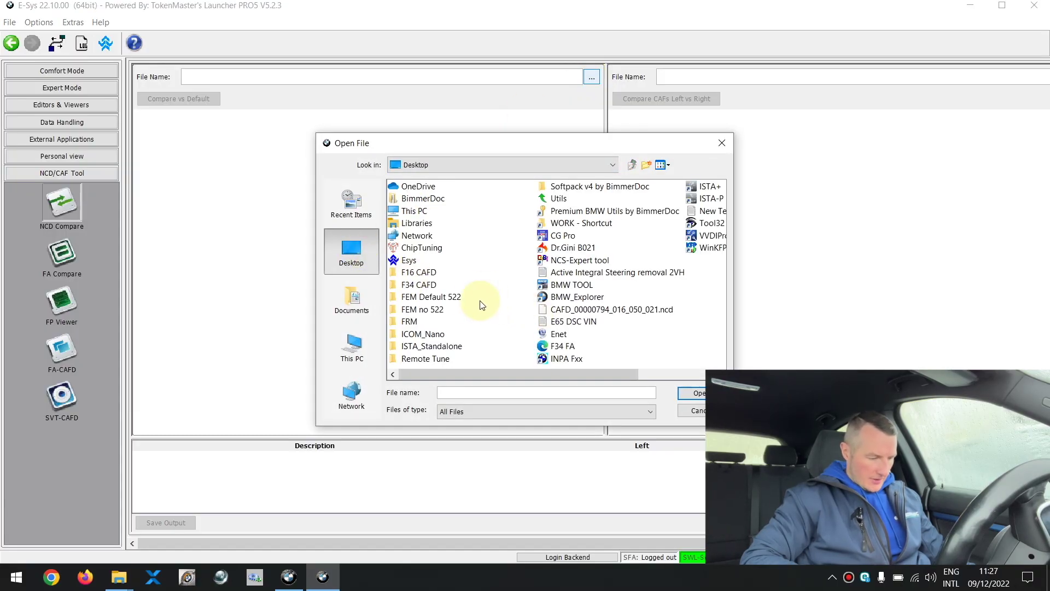
double_click(414, 298)
click(396, 185)
double_click(397, 185)
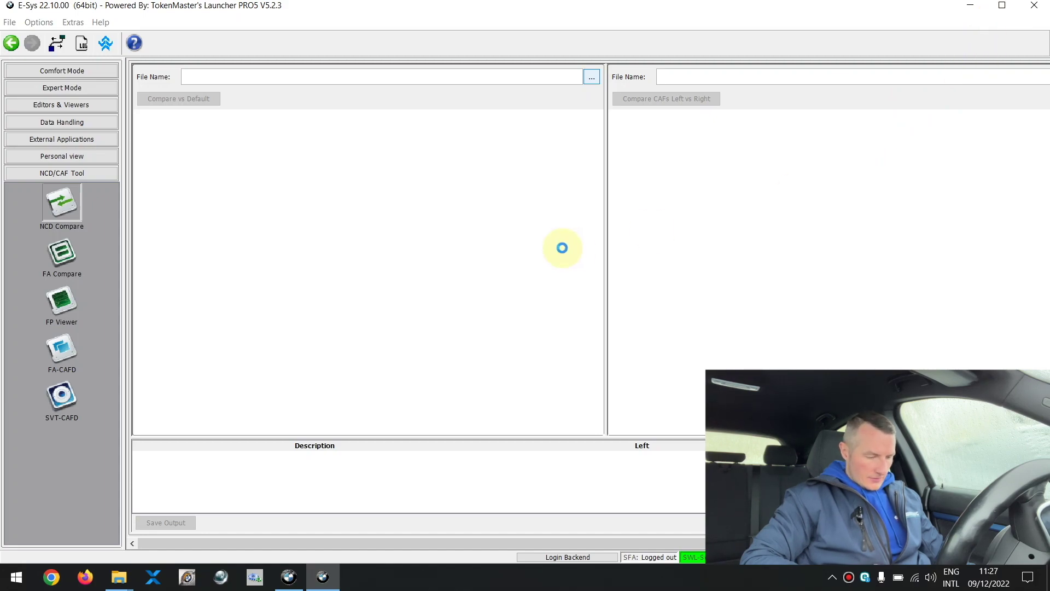
Step: Maximize the window and load FEM no 522's CAFD_00000794_016_050_021.ncd on the right
click(1000, 5)
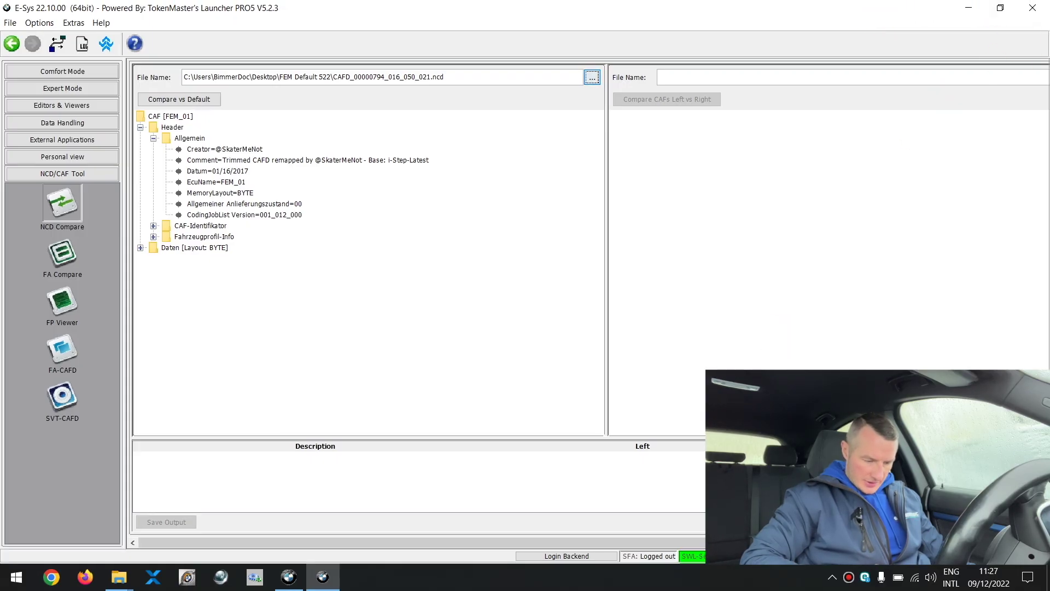
scroll(1037, 131, right, 2)
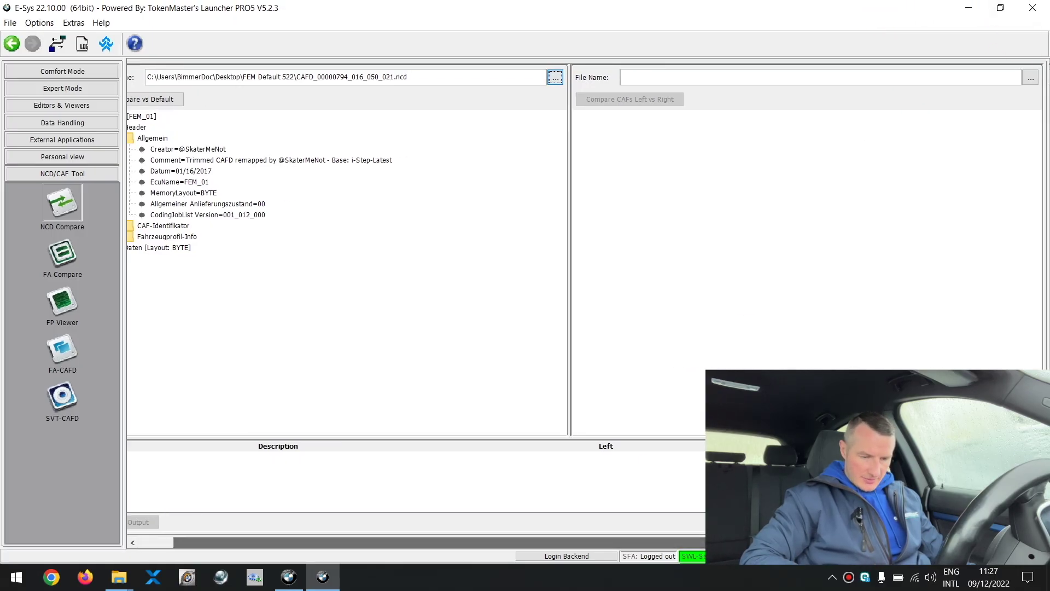
click(1030, 77)
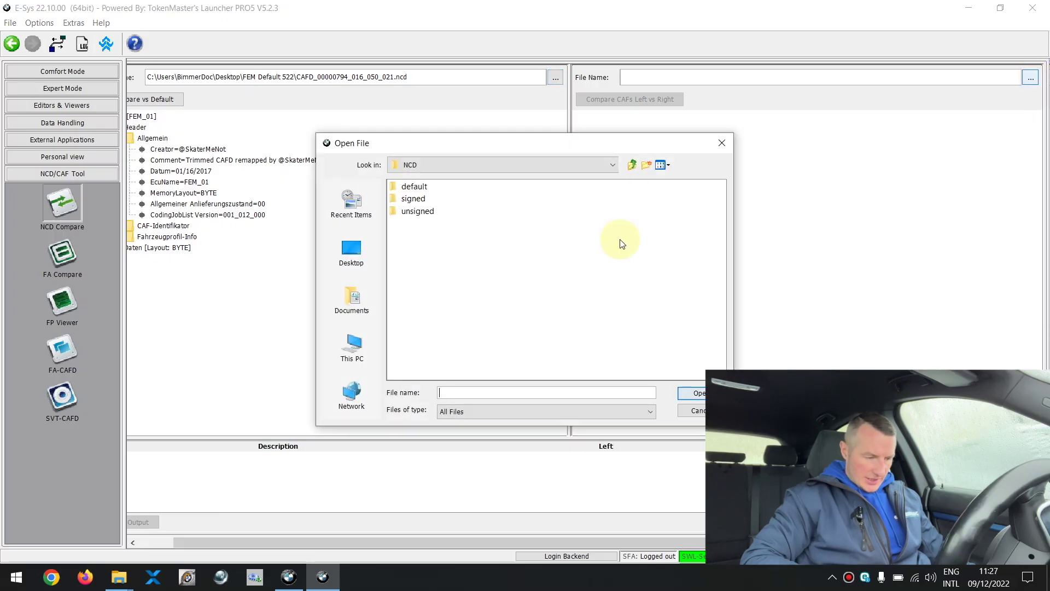
click(357, 263)
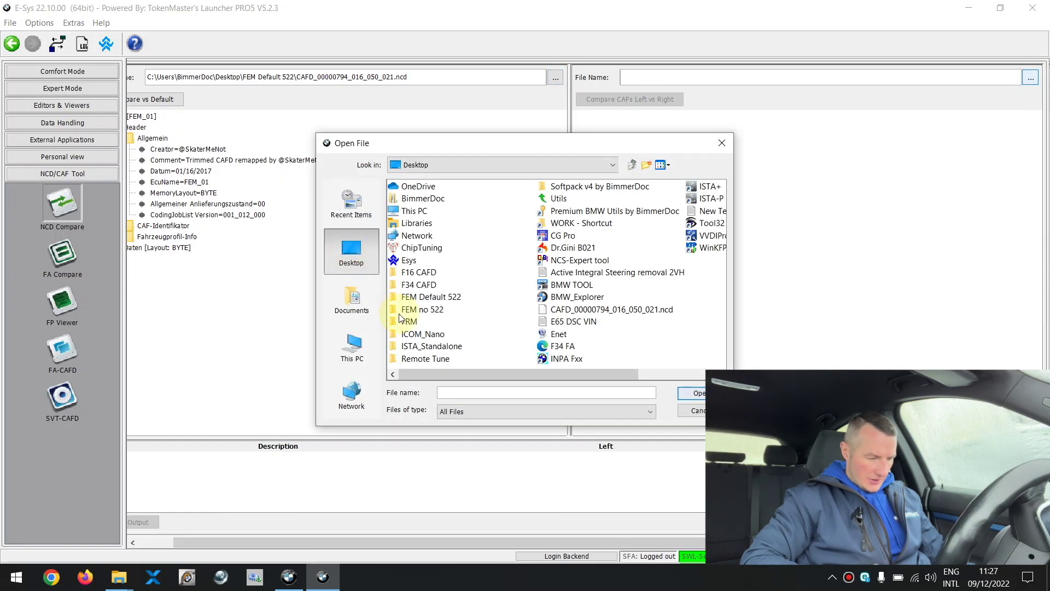
double_click(396, 312)
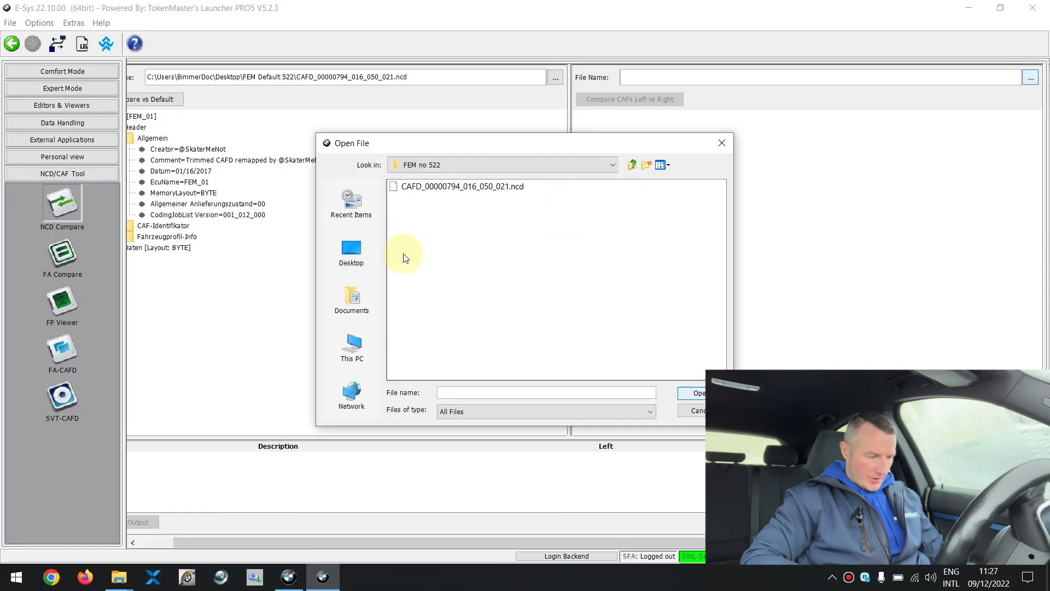
click(408, 185)
double_click(409, 186)
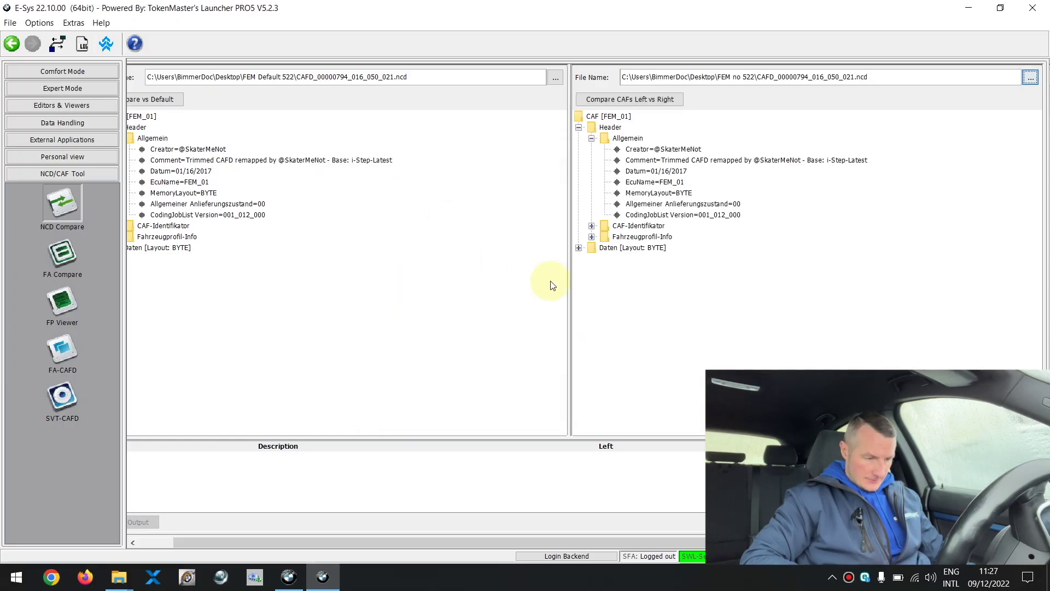
Step: Compare the left and right CAFs and enlarge the differences table to fill the window
click(641, 99)
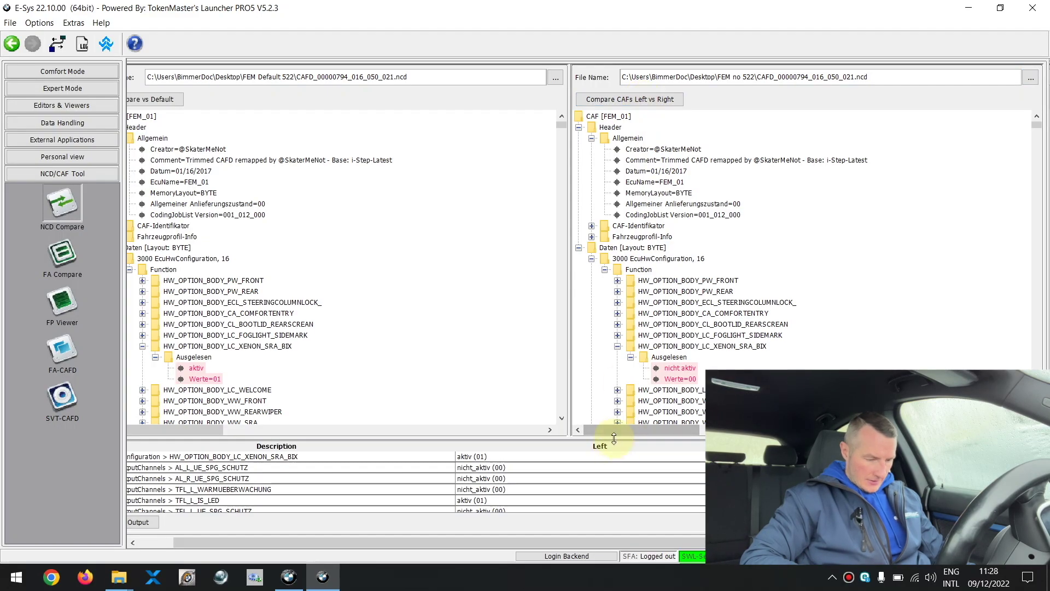
drag(615, 437, 666, 353)
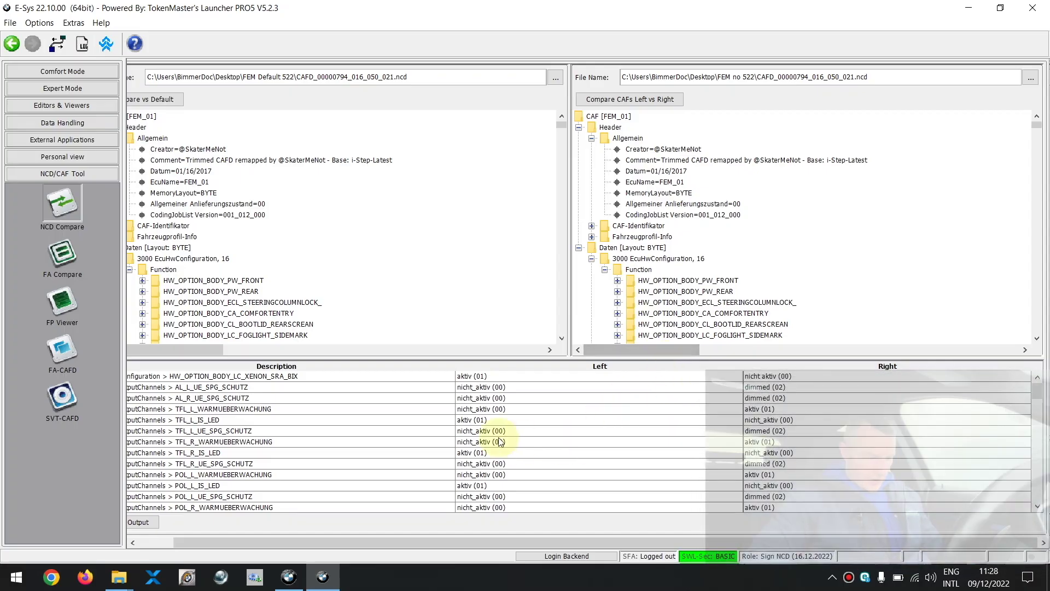
drag(535, 357, 537, 316)
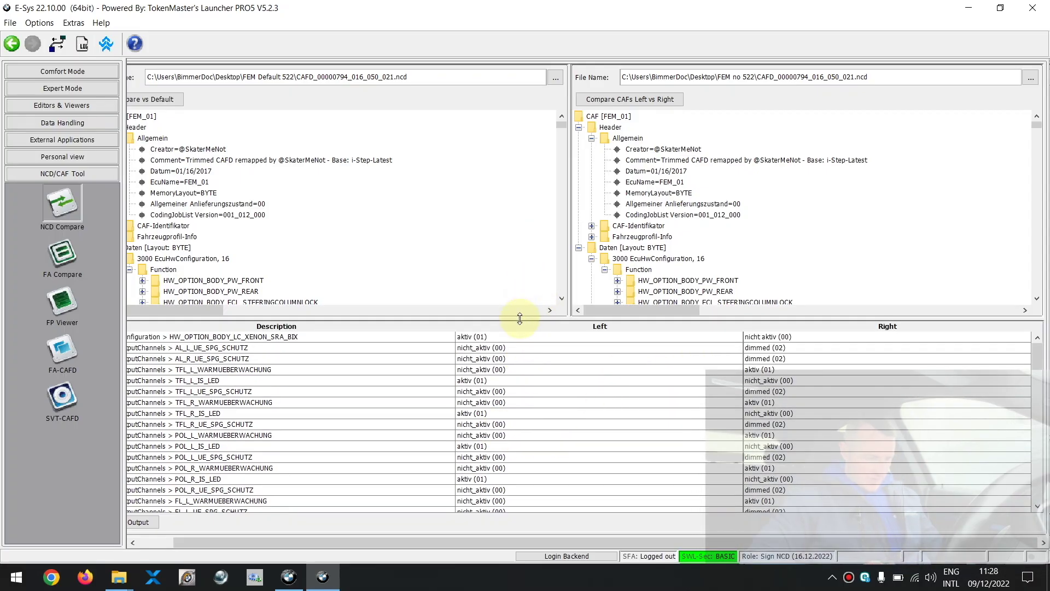
drag(520, 318, 522, 172)
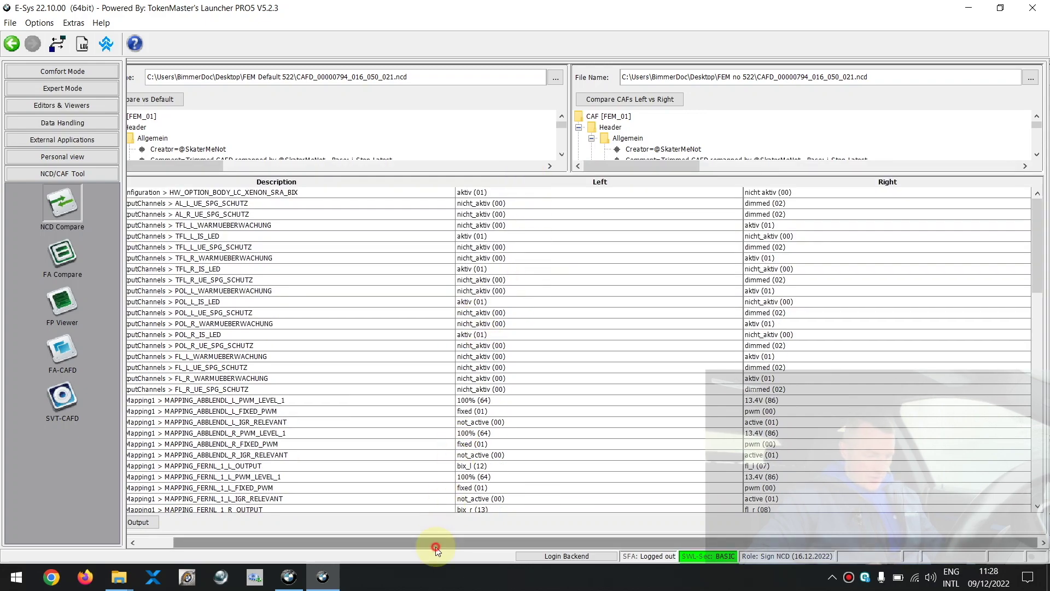
drag(437, 542, 346, 548)
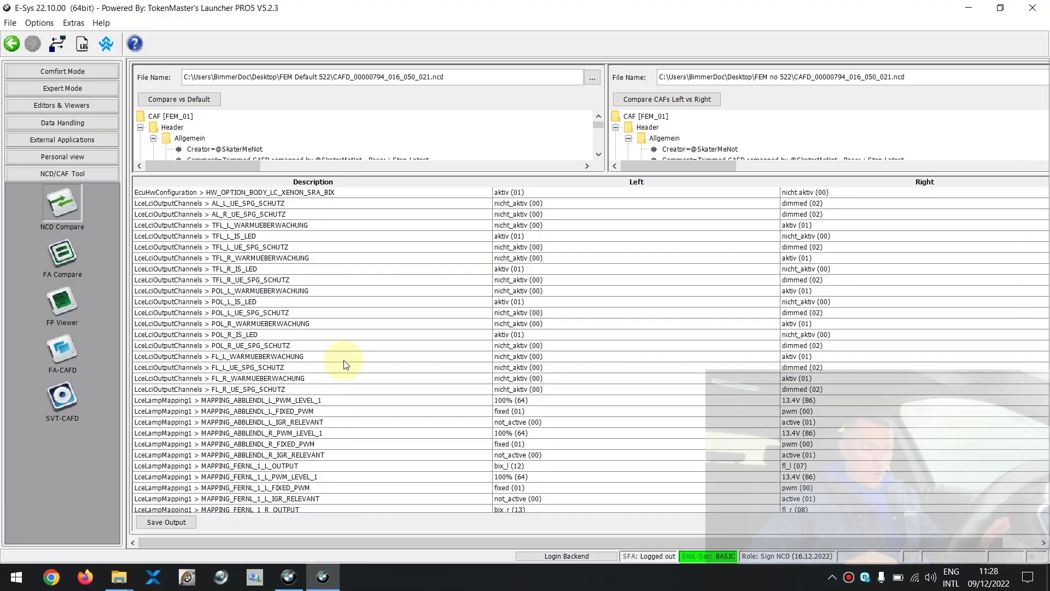
Step: Locate AL_R_UE_SPG_SCHUTZ and TFL_L_IS_LED in both trees and browse the differences
click(261, 204)
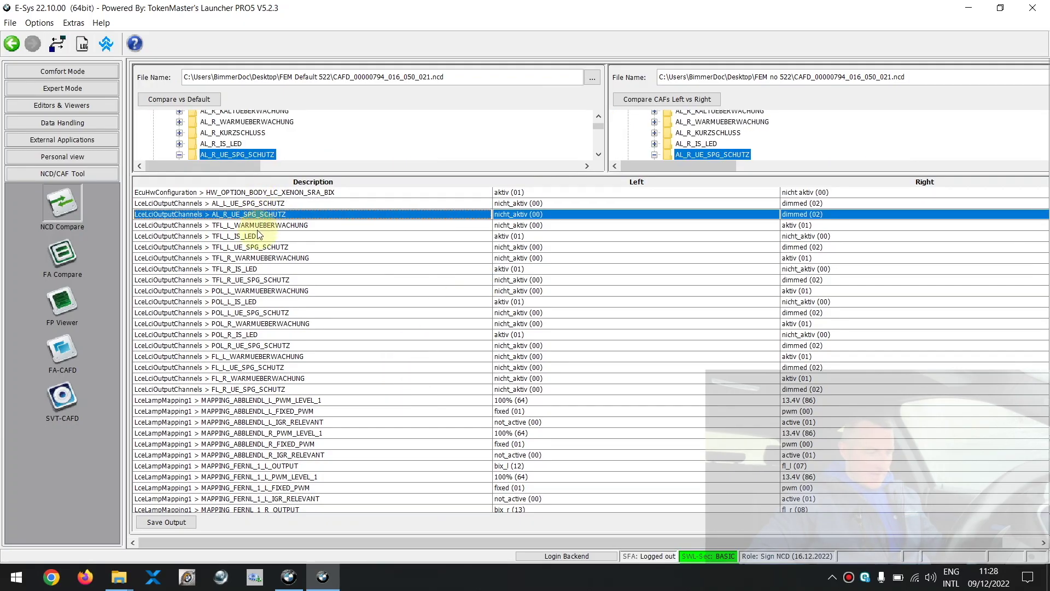
click(257, 226)
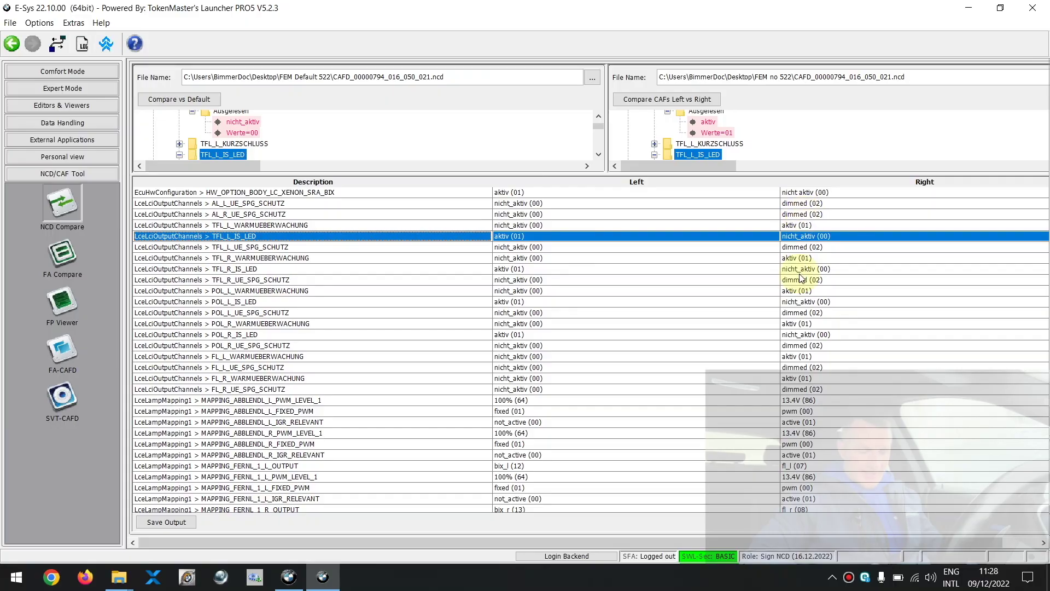
scroll(801, 277, down, 3)
scroll(801, 277, down, 5)
scroll(801, 278, down, 6)
scroll(802, 278, down, 6)
scroll(801, 278, down, 5)
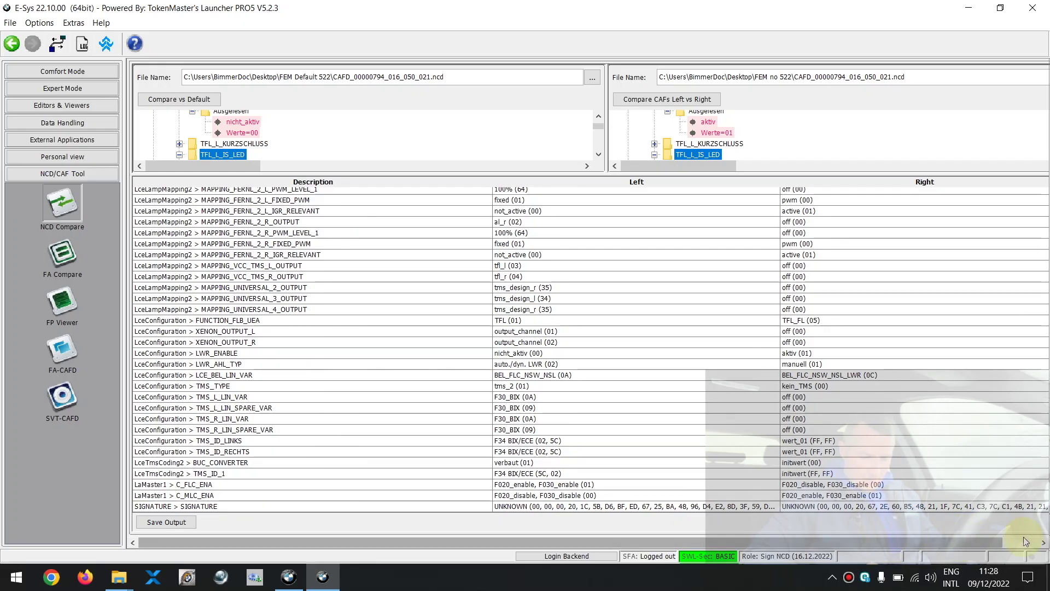
click(971, 541)
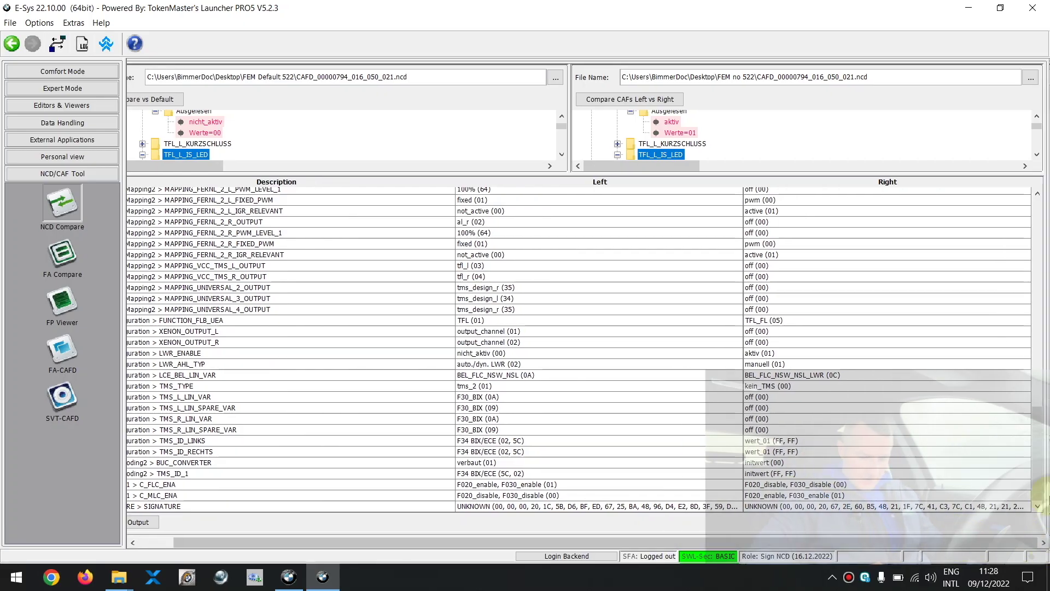
click(1040, 458)
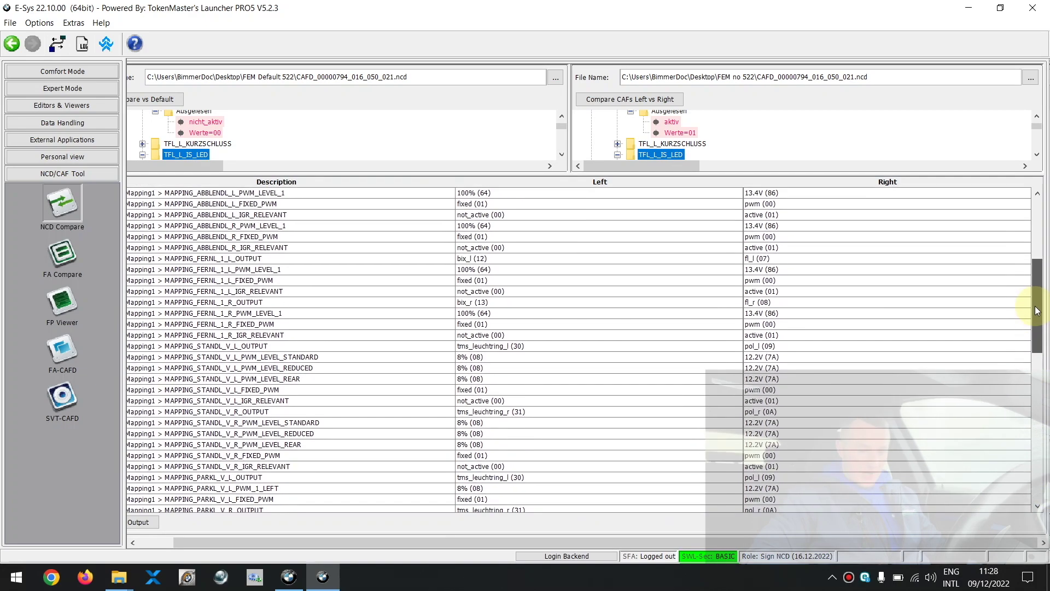
drag(1041, 380, 1027, 241)
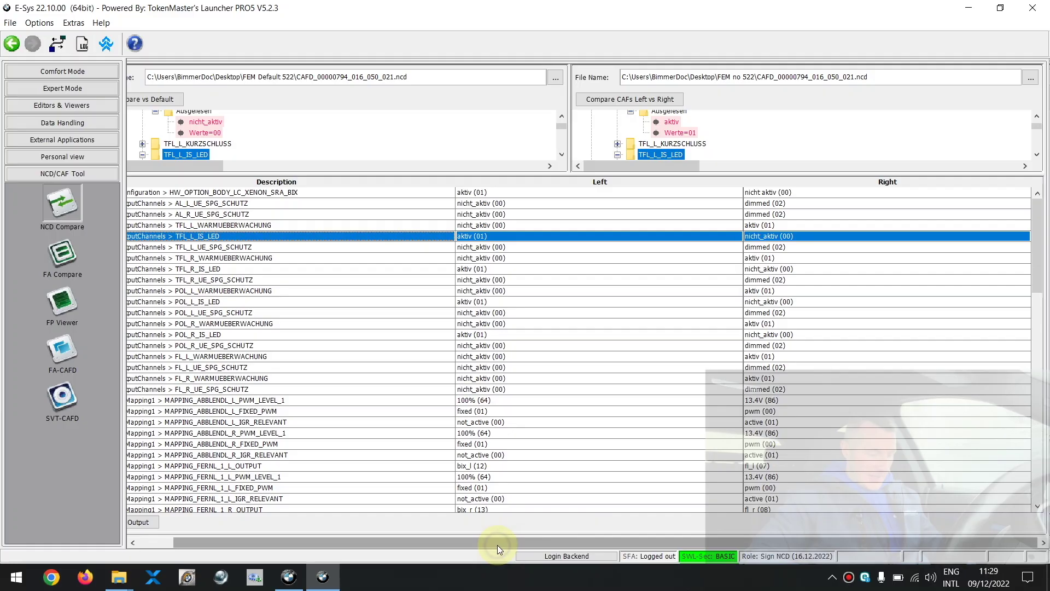
drag(466, 541, 430, 542)
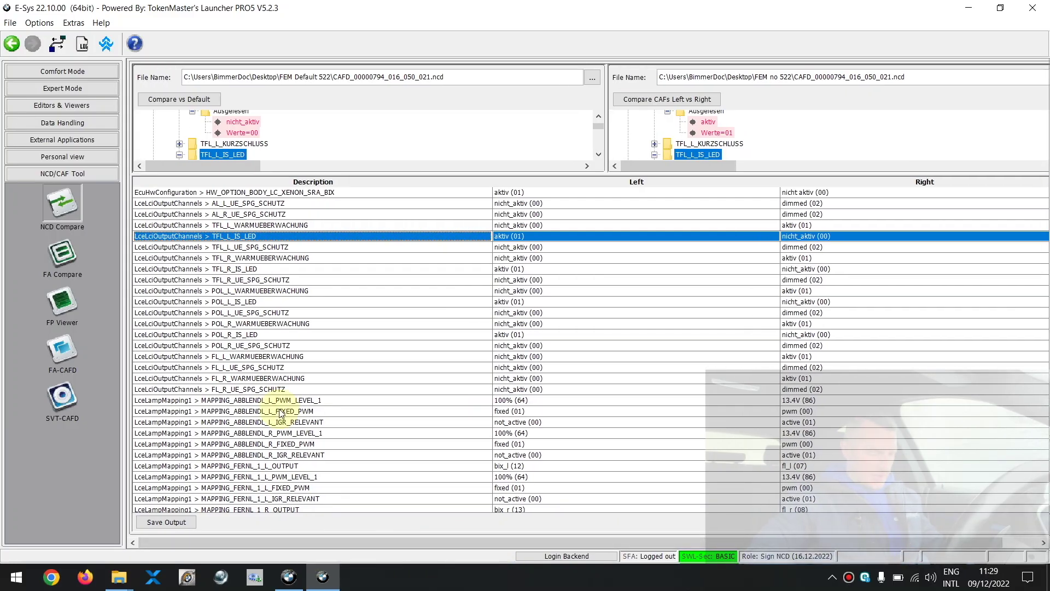
scroll(311, 321, down, 3)
scroll(312, 321, down, 5)
scroll(312, 322, down, 3)
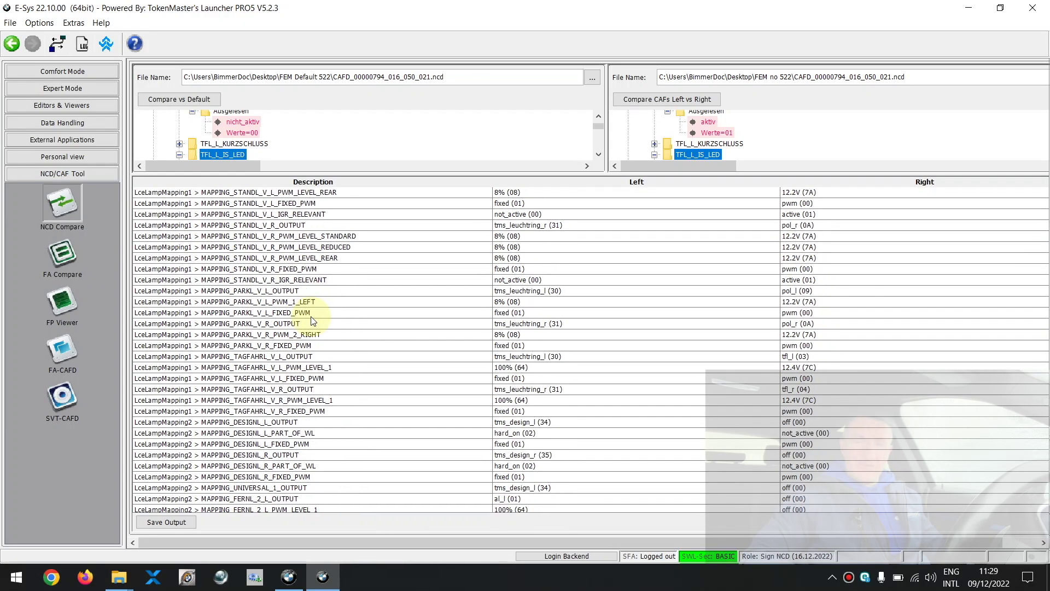
scroll(311, 321, down, 3)
scroll(312, 321, down, 5)
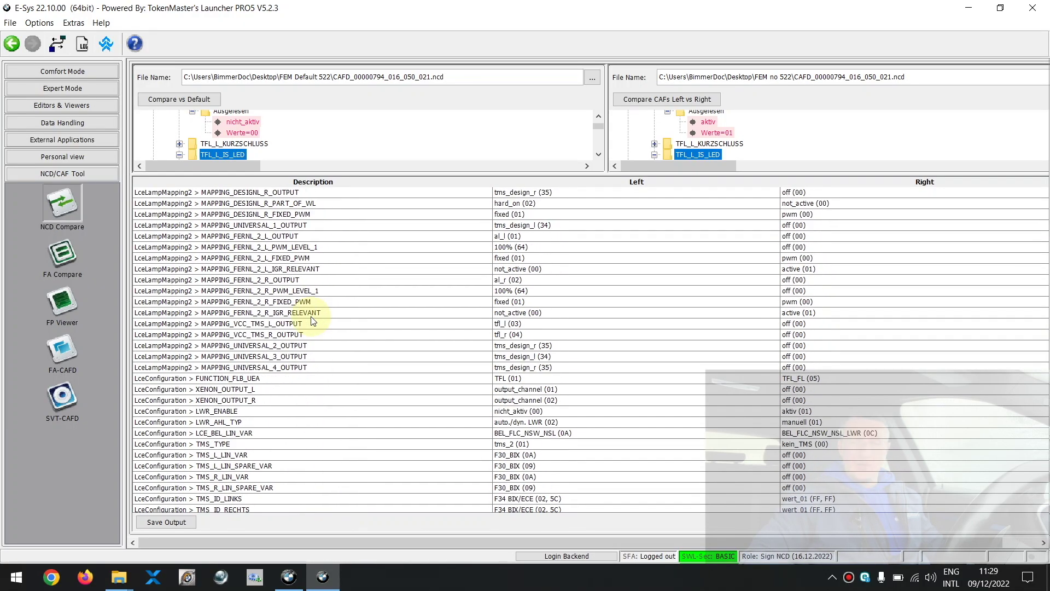
scroll(311, 320, down, 3)
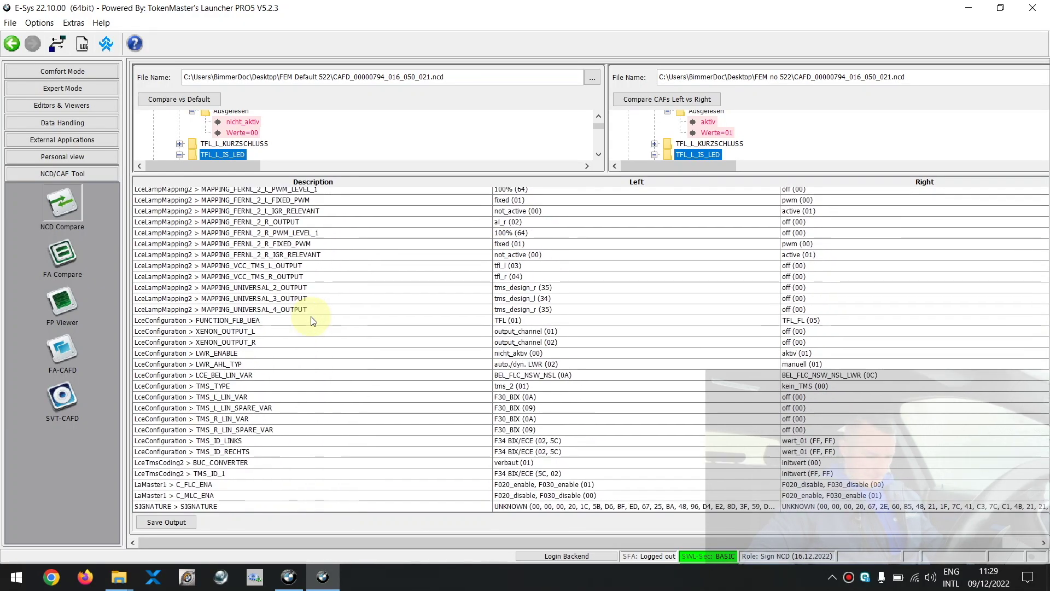
Step: Save the comparison output as 'compare' on the Desktop and minimize E-Sys
click(161, 526)
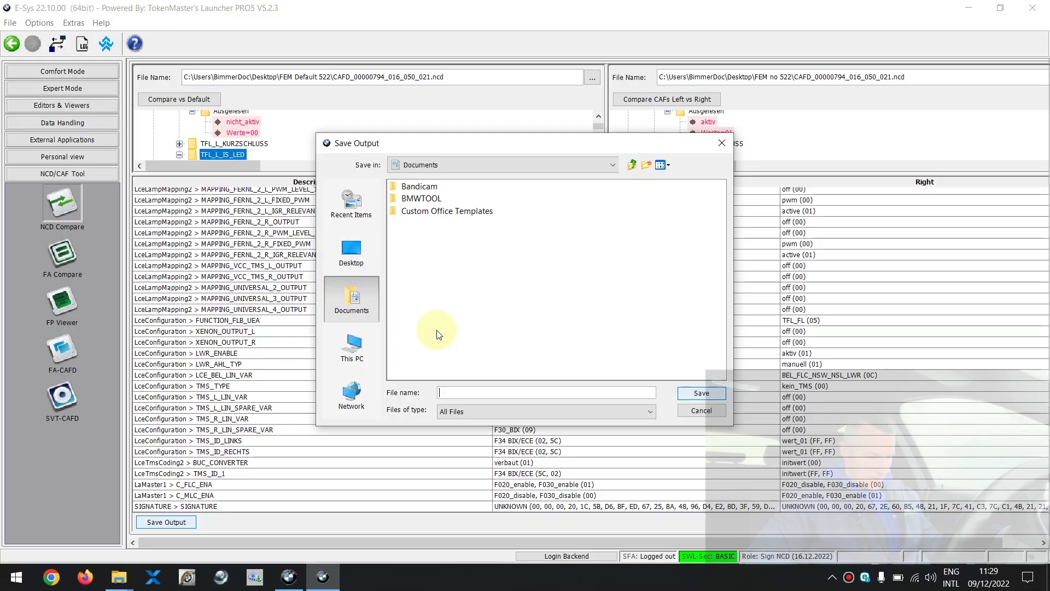
click(346, 259)
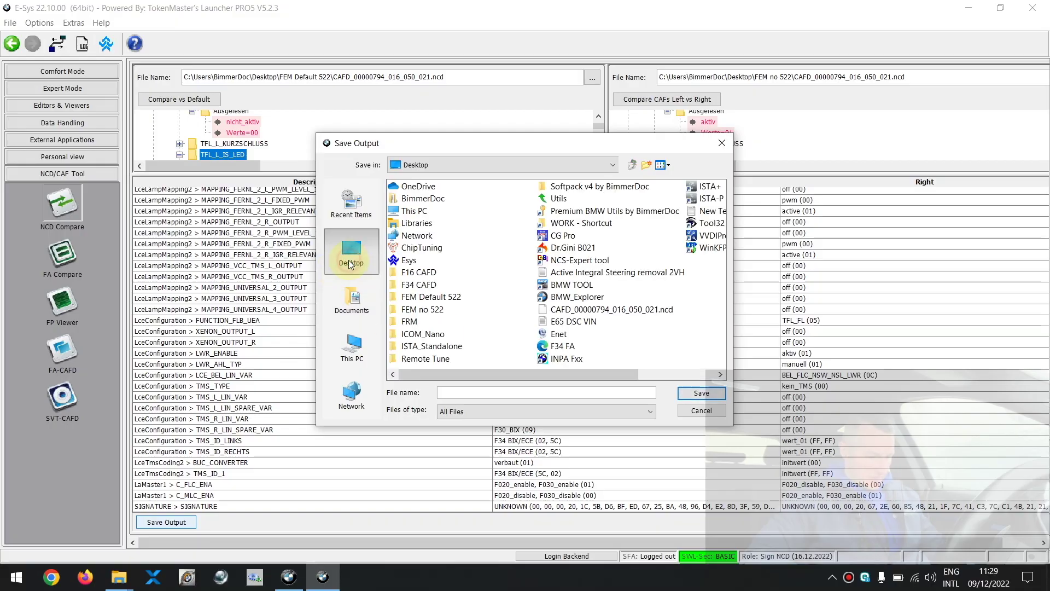
click(453, 393)
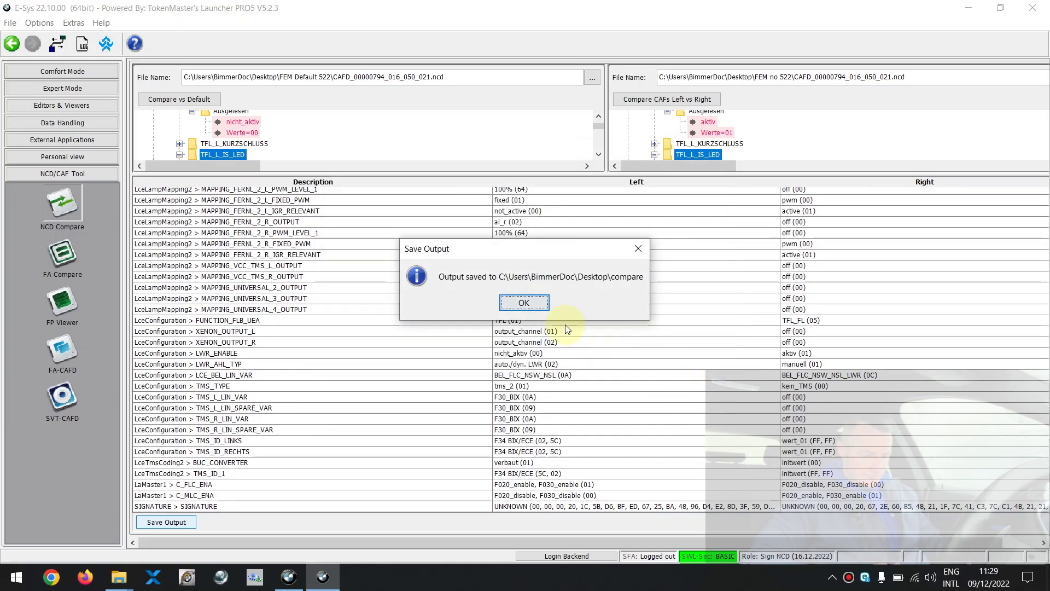
click(525, 303)
click(969, 8)
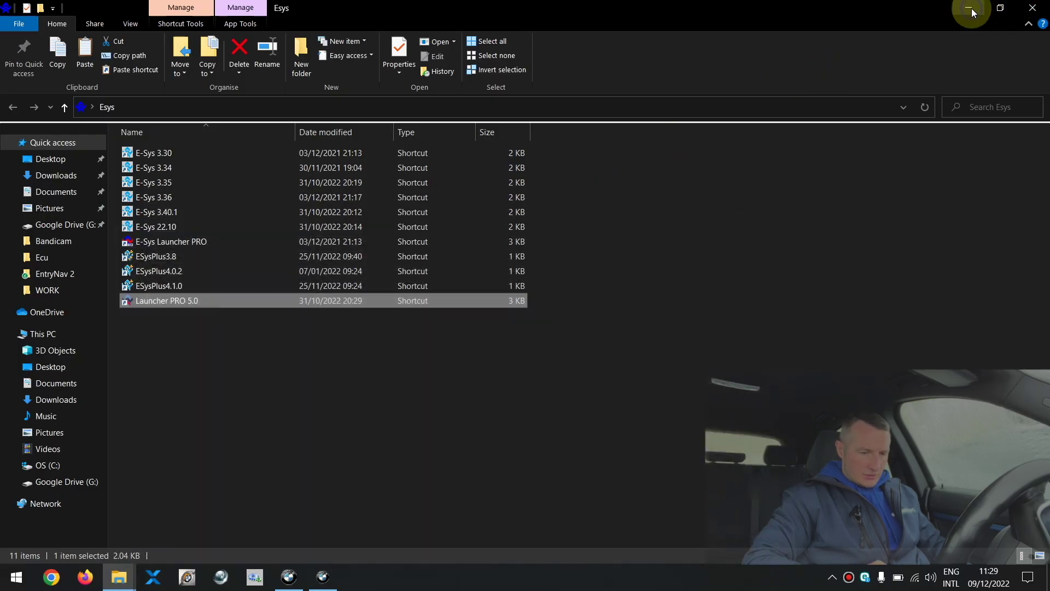
Step: Minimize the Esys folder to reveal the compare file, then restore the E-Sys comparison window
click(970, 9)
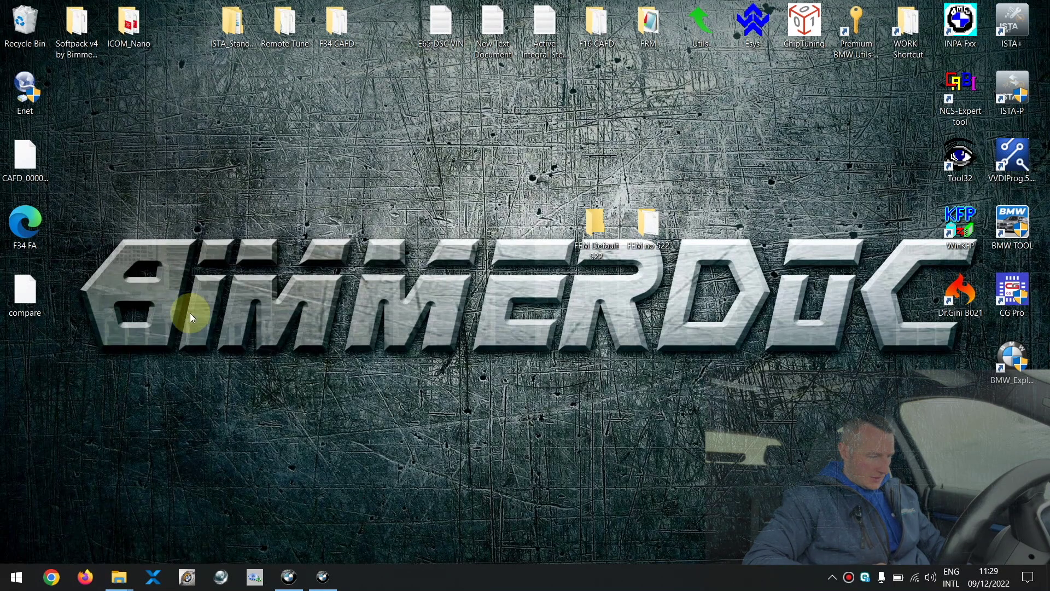
right_click(325, 567)
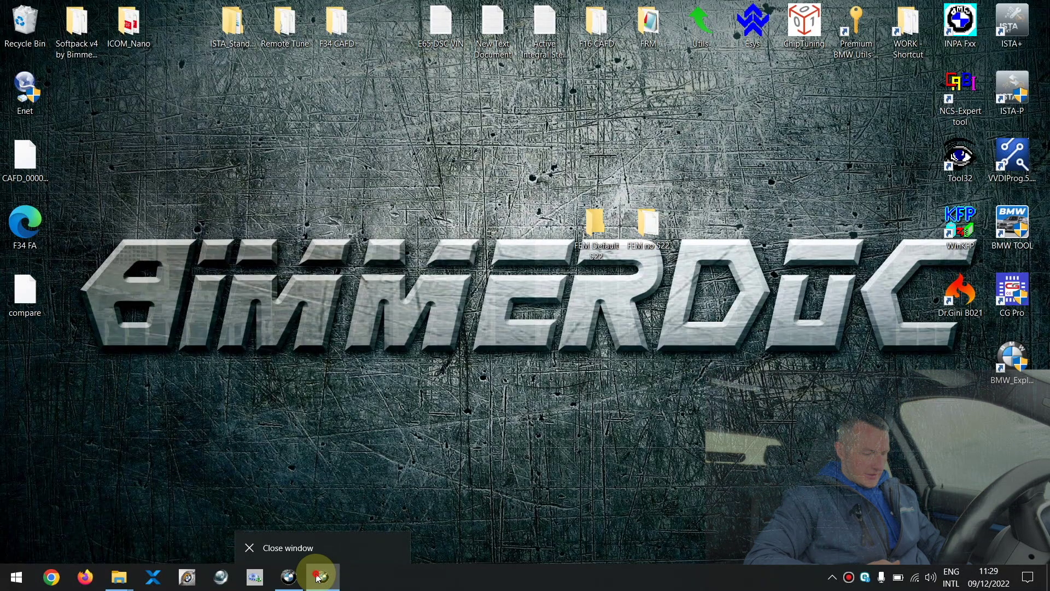
click(318, 577)
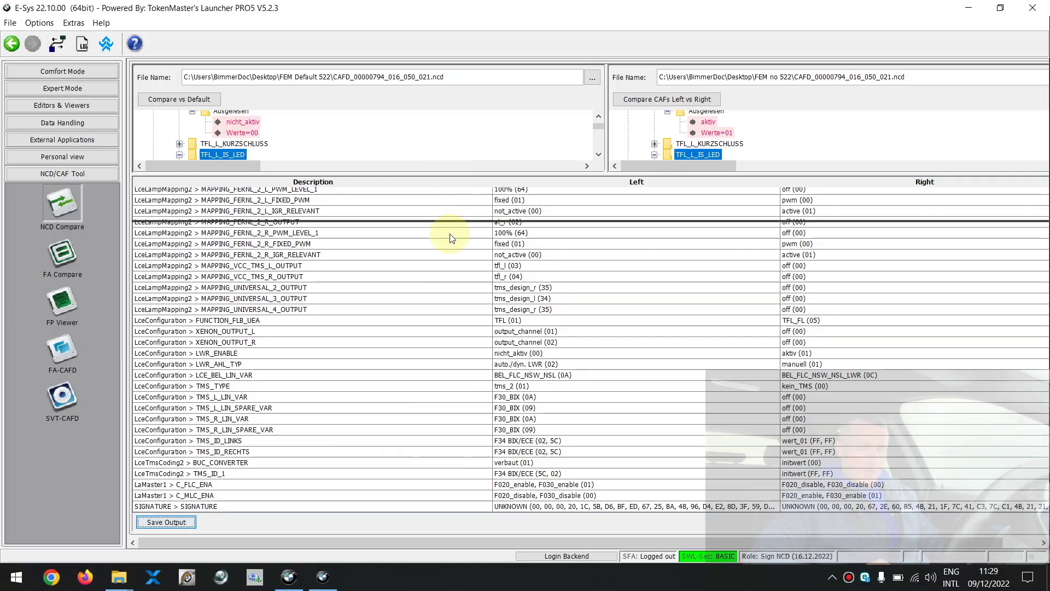
Step: Enlarge the coding trees and bring up actions for a module entry in the SVT
drag(451, 175, 450, 248)
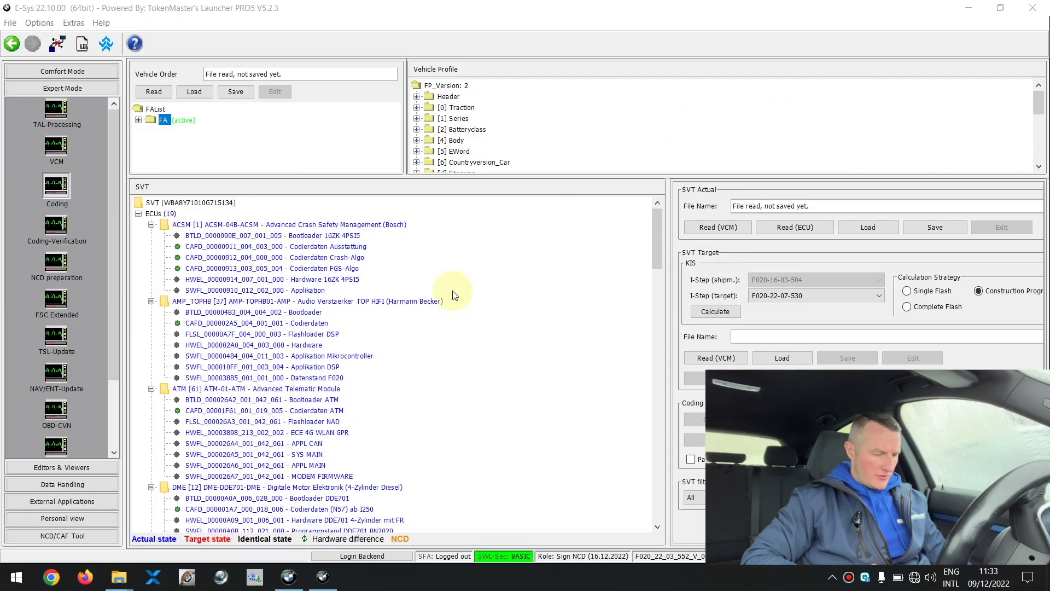
right_click(452, 291)
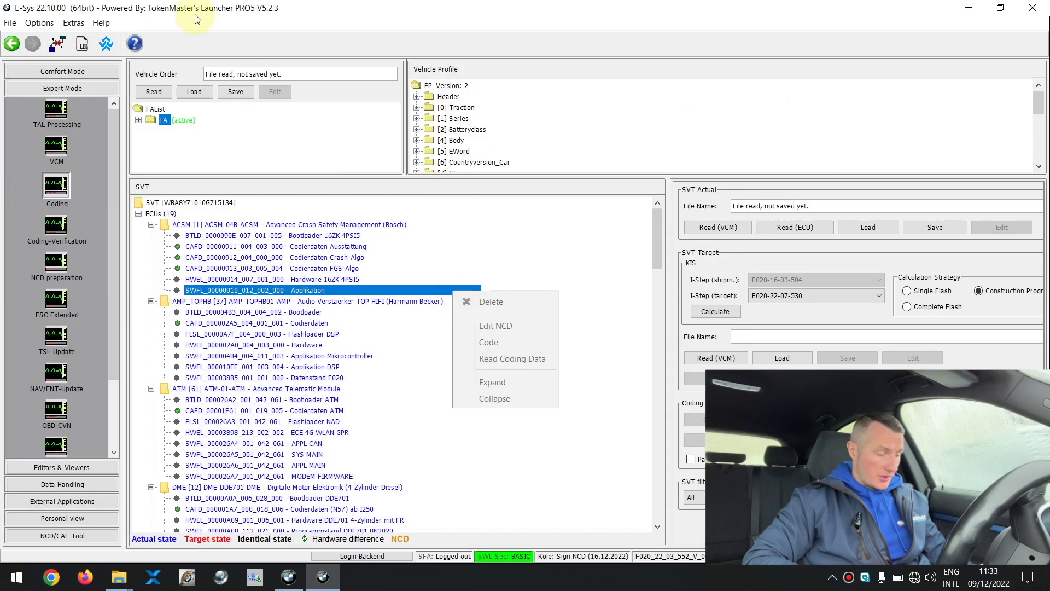
Step: Browse the amplifier and transmission coding entries, then bring up the ECUs node's actions
click(395, 250)
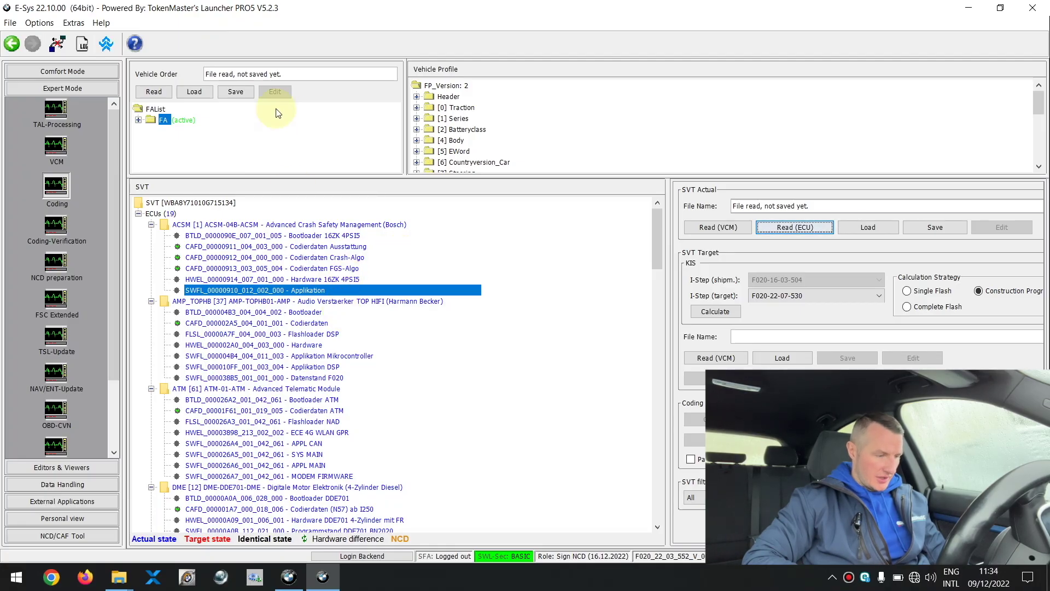
click(310, 324)
scroll(316, 402, down, 1)
scroll(317, 402, down, 4)
scroll(317, 401, down, 3)
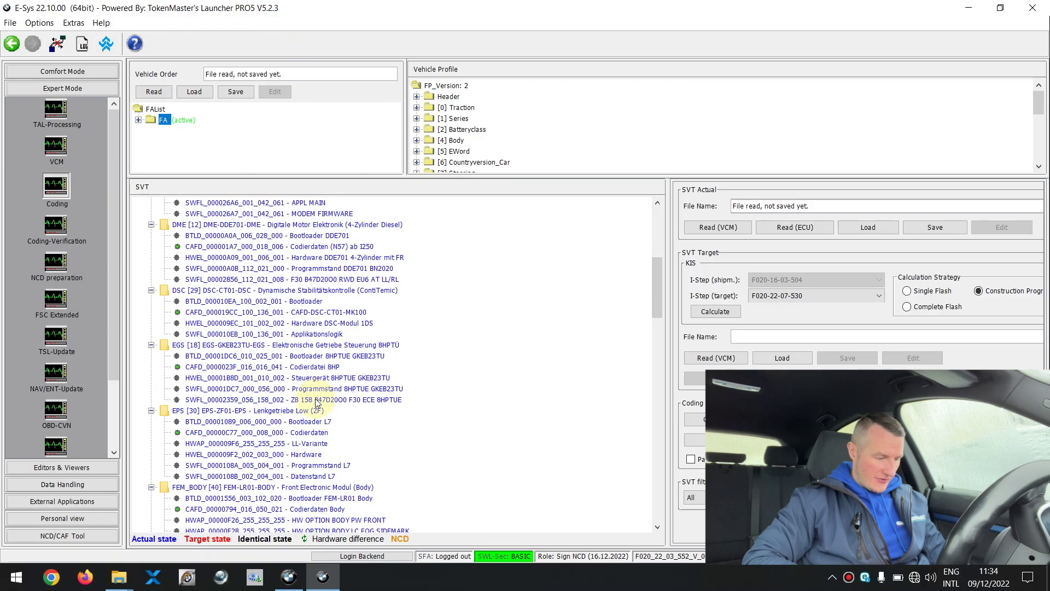
click(309, 366)
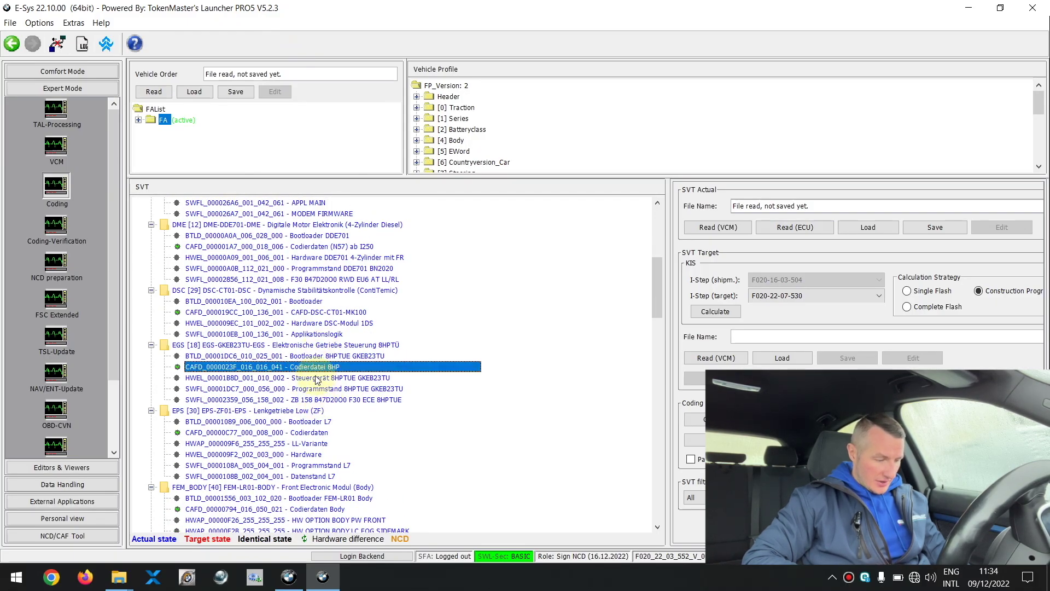
click(317, 379)
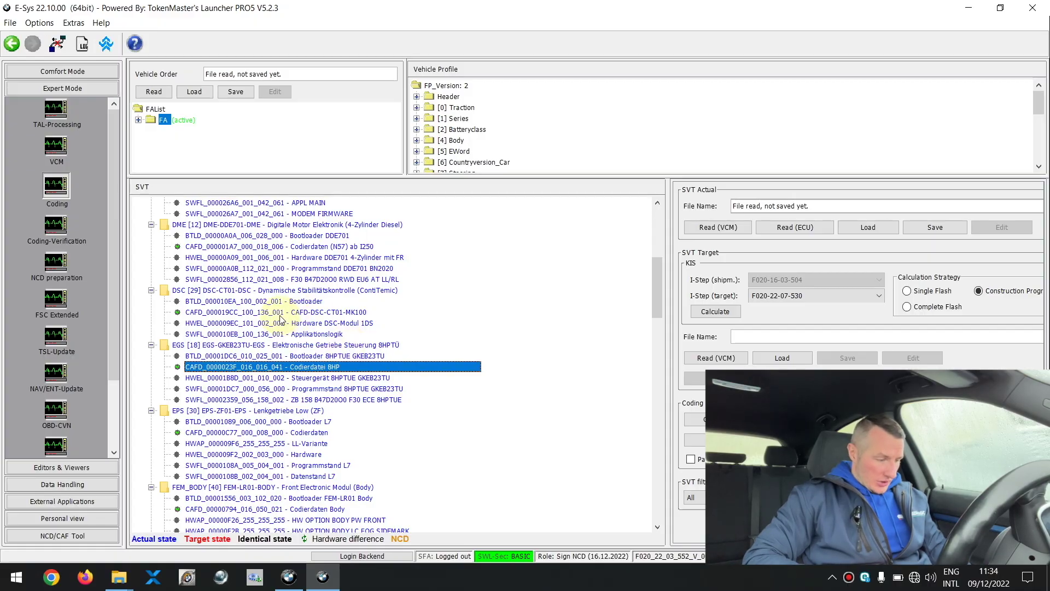
scroll(280, 320, up, 8)
right_click(168, 215)
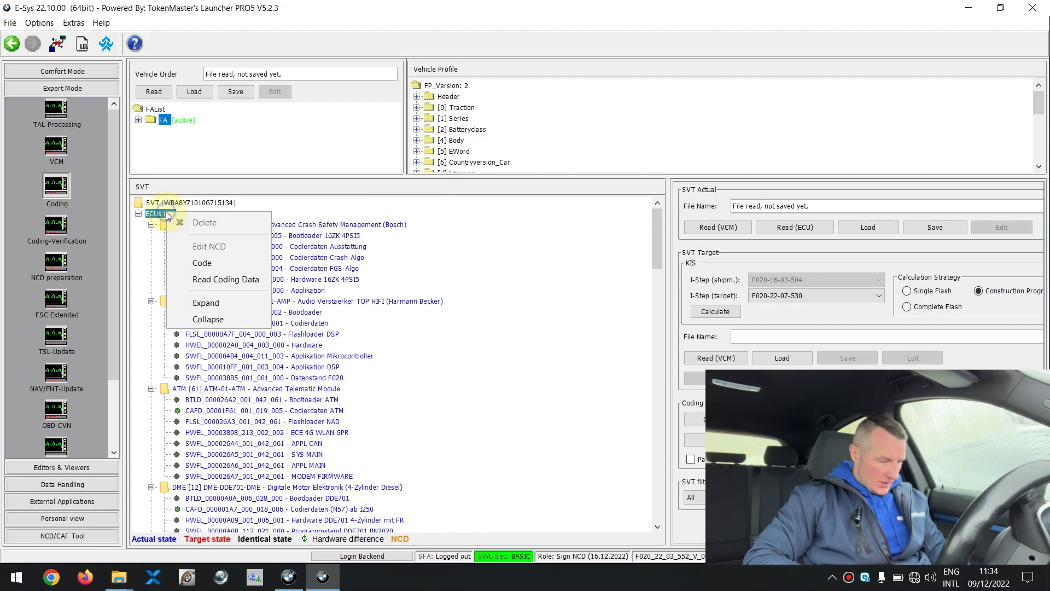
Step: Expand FEM_BODY and add CAFD_00000794_016_050_021.ncd from the Desktop as a new NCD
click(195, 316)
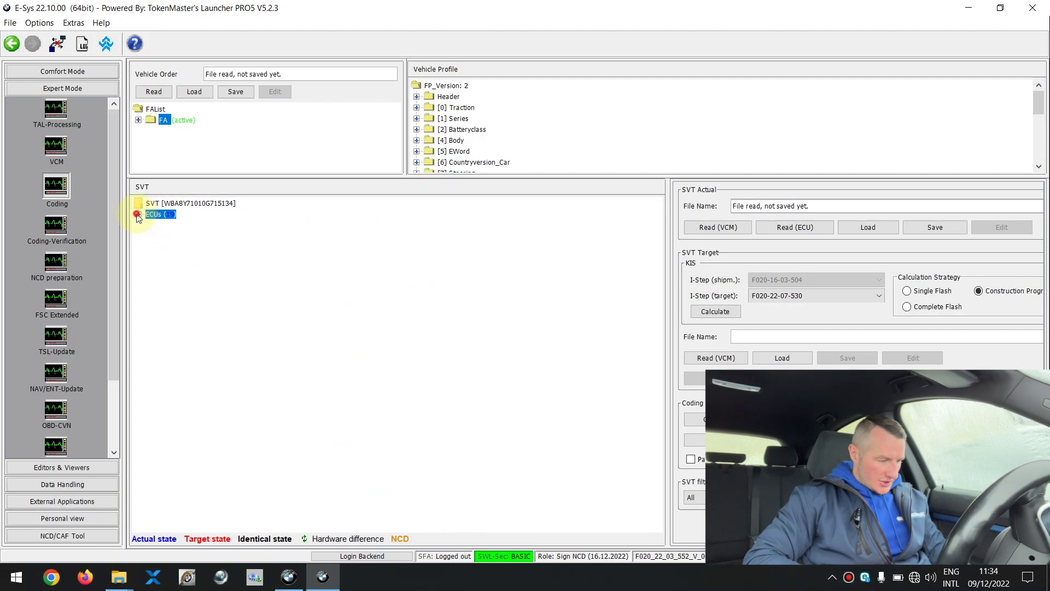
click(138, 214)
click(151, 302)
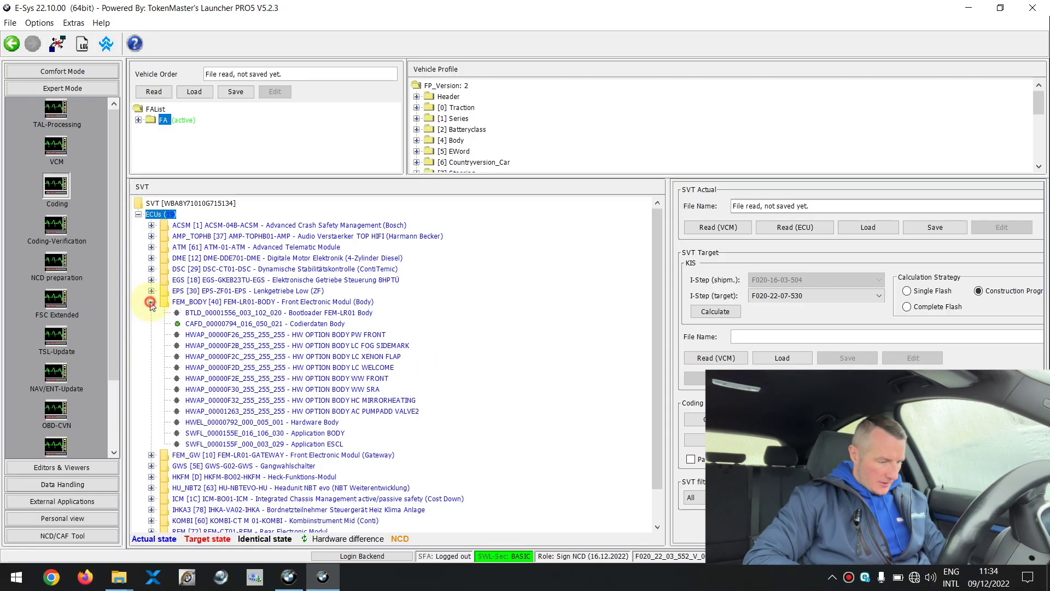
click(196, 326)
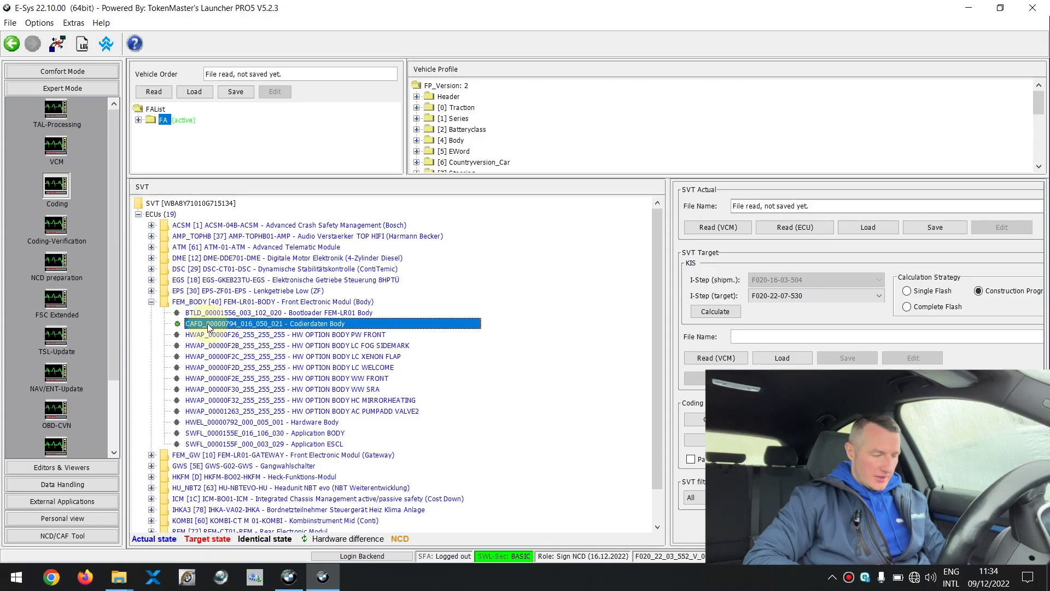
right_click(209, 326)
mouse_move(246, 334)
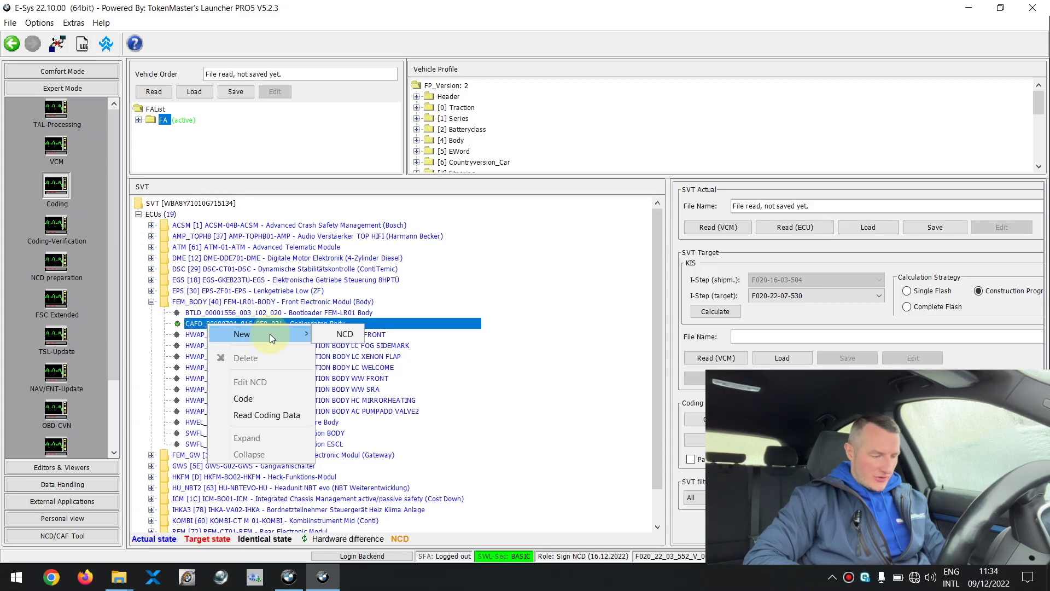
click(346, 336)
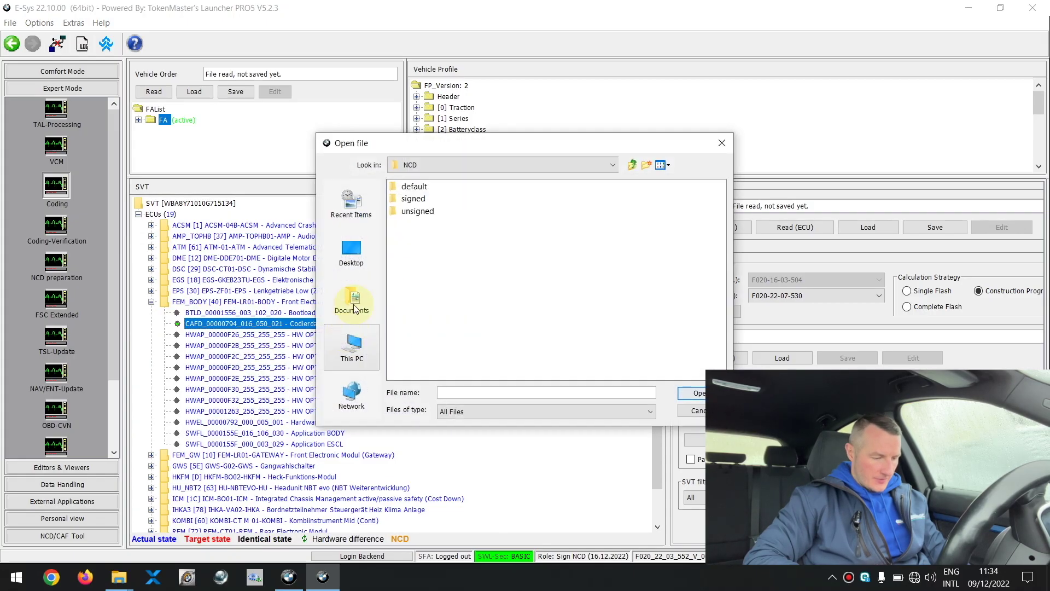
click(356, 251)
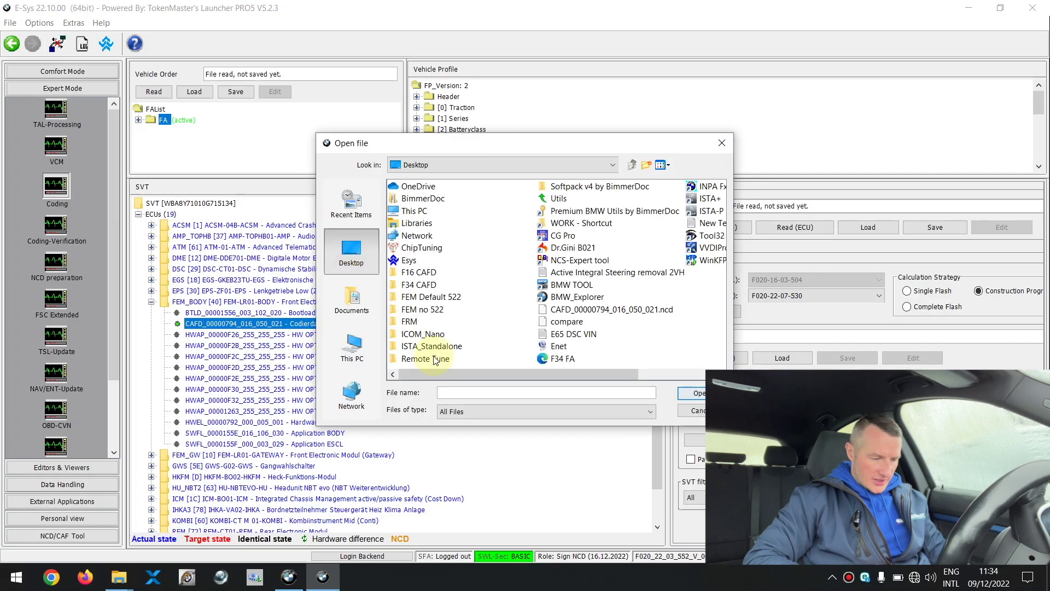
click(557, 310)
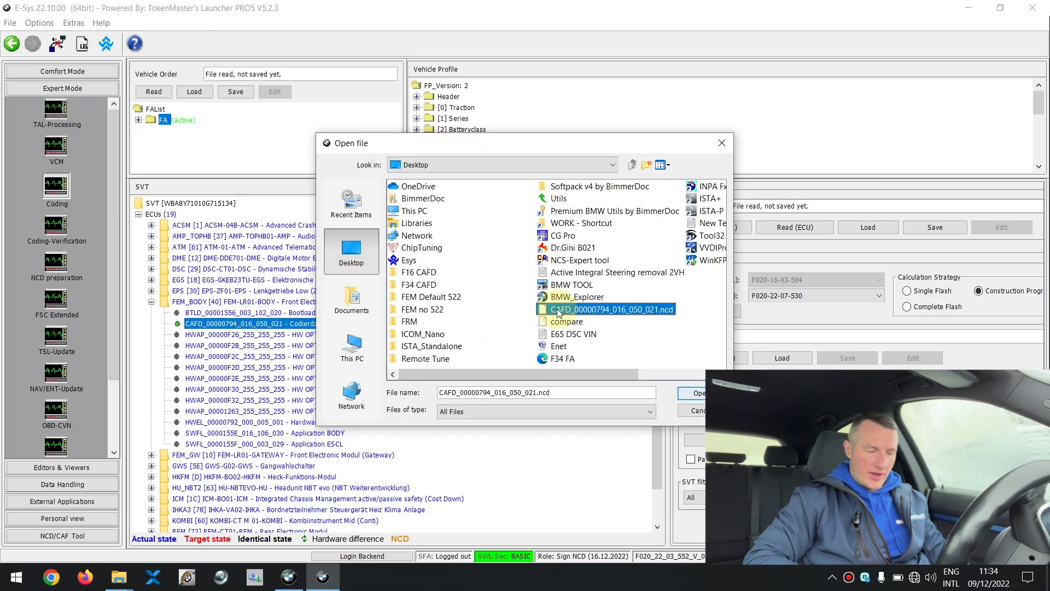
click(689, 395)
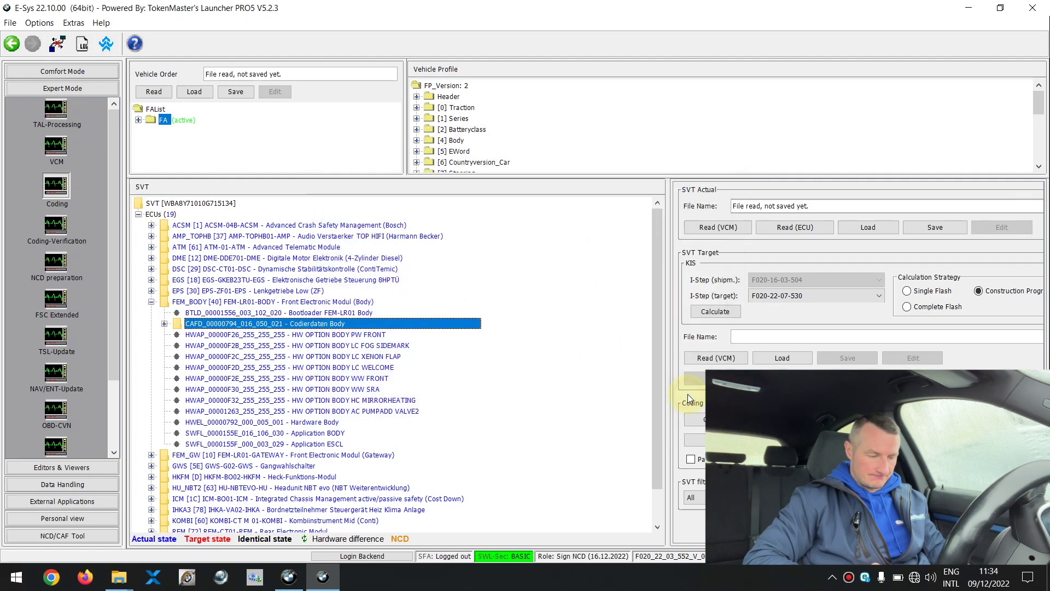
Step: Code FEM_BODY with the loaded CAFD file and close the zero-error report
click(164, 325)
click(204, 335)
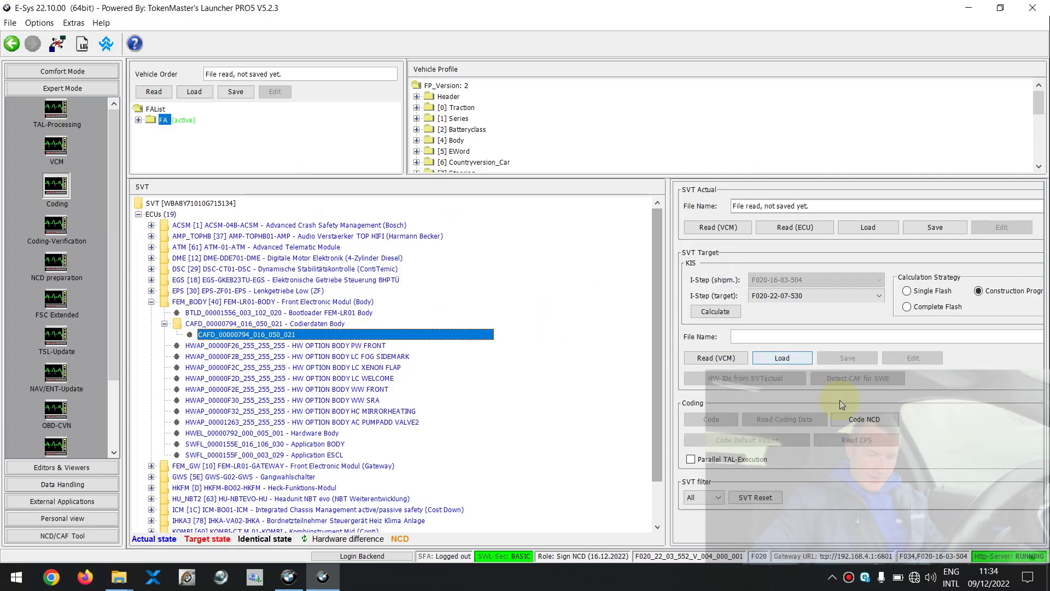
click(859, 420)
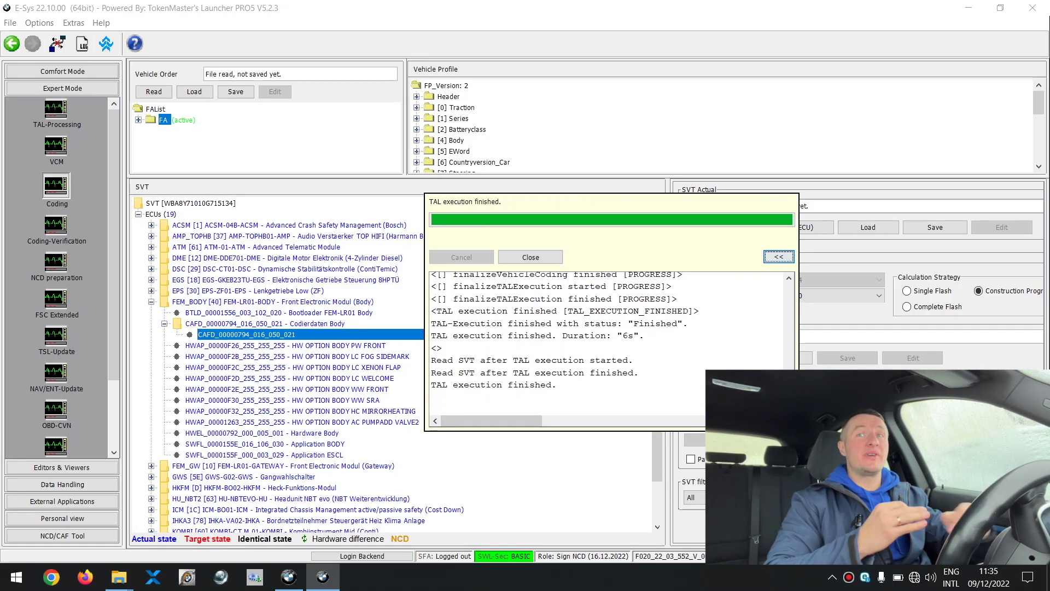
click(552, 258)
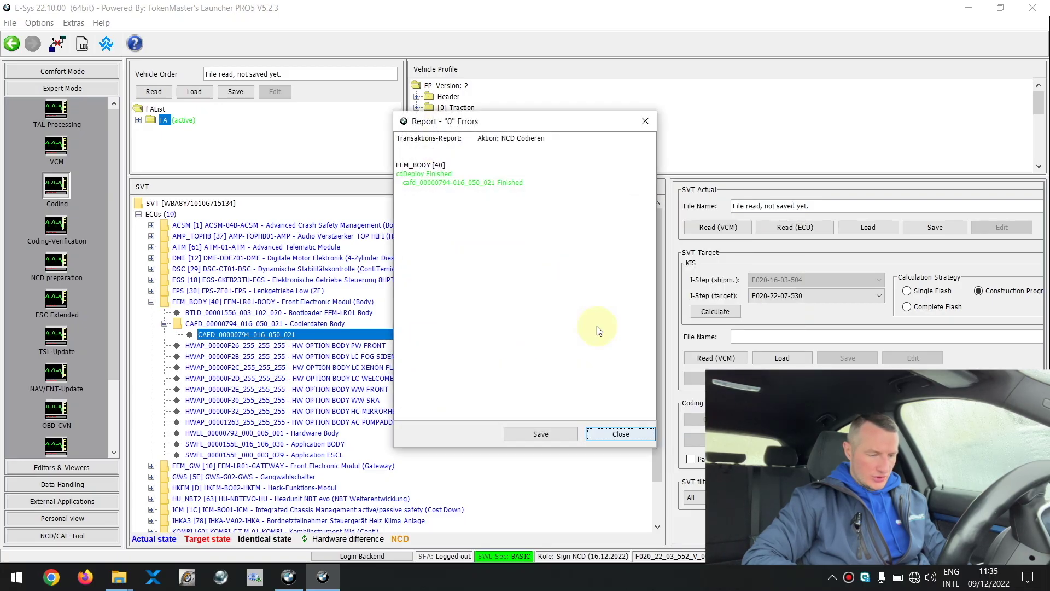
click(631, 433)
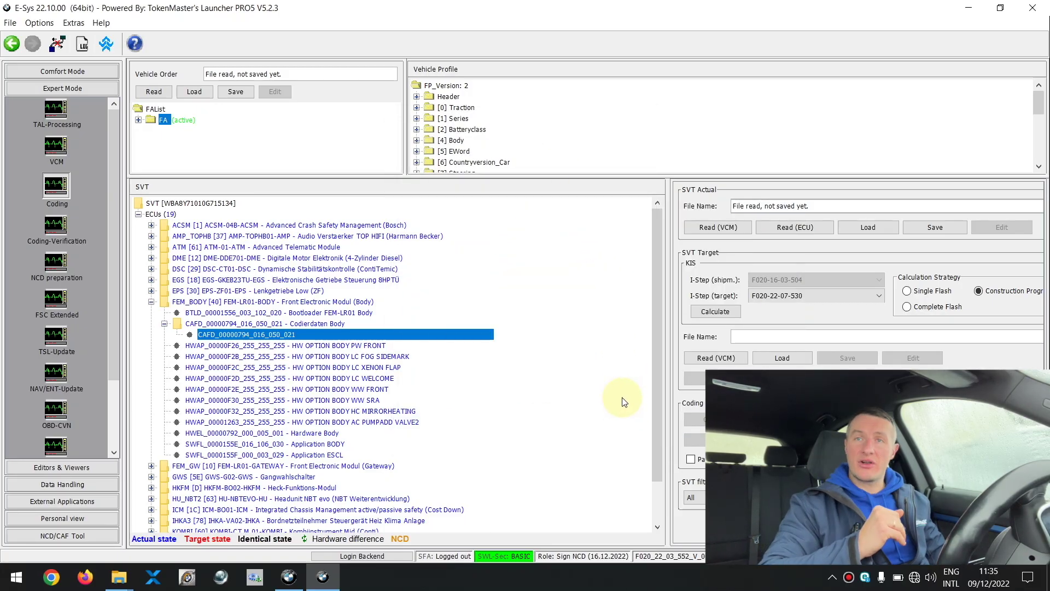